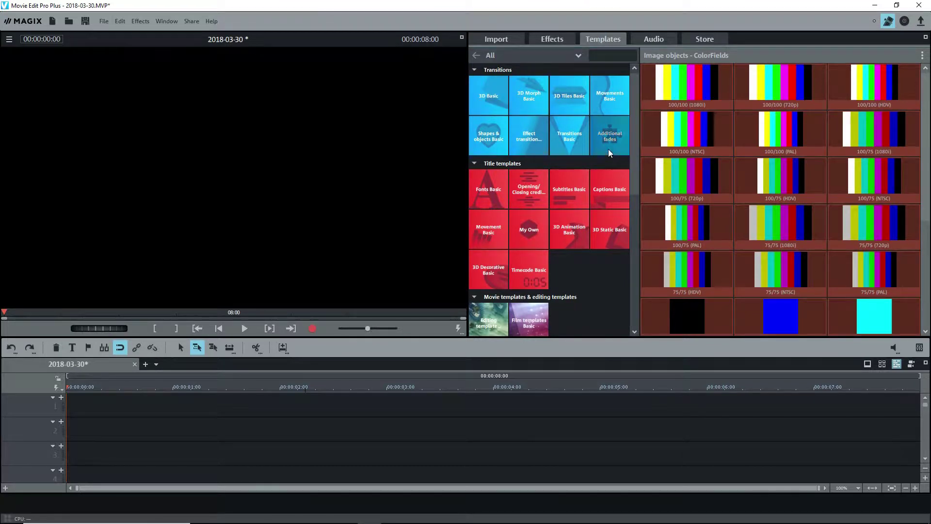
Step: Open the 3D Animation Basic title templates in the Templates collection
click(570, 236)
Step: Retitle the track 3 template 'JCB', preview it, and stretch the clip to about 3 seconds
mouse_move(688, 81)
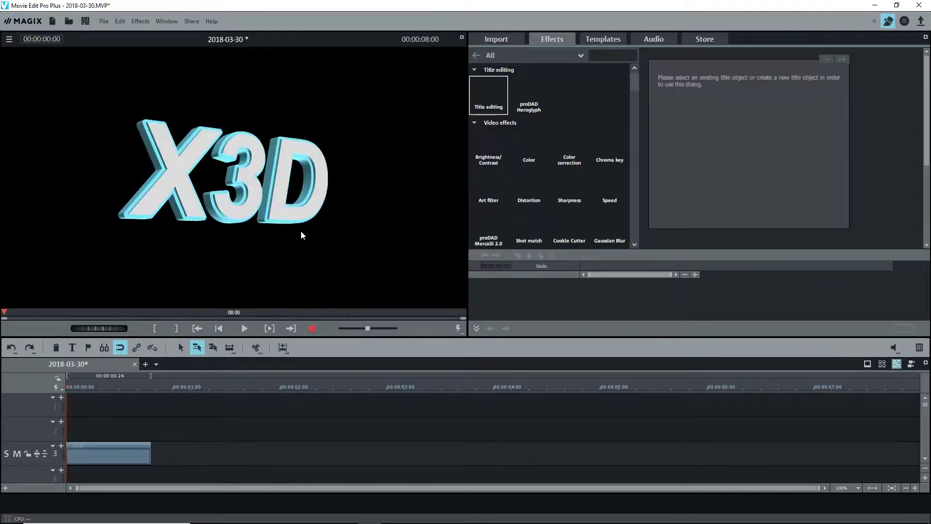
double_click(177, 198)
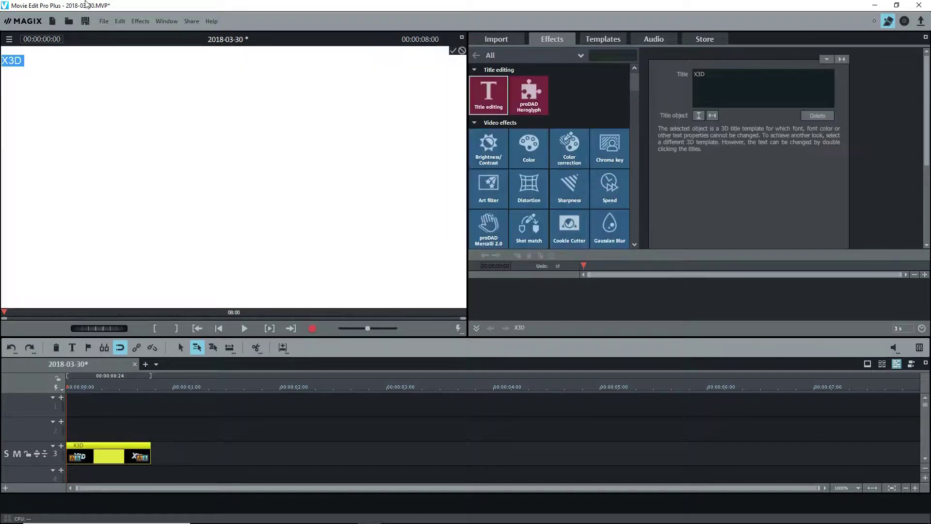
text(JCB)
click(453, 51)
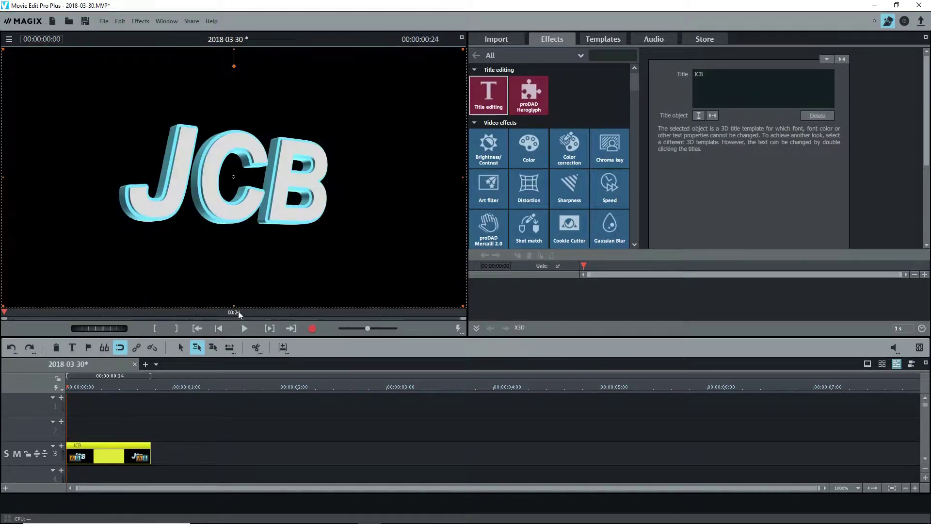
click(244, 329)
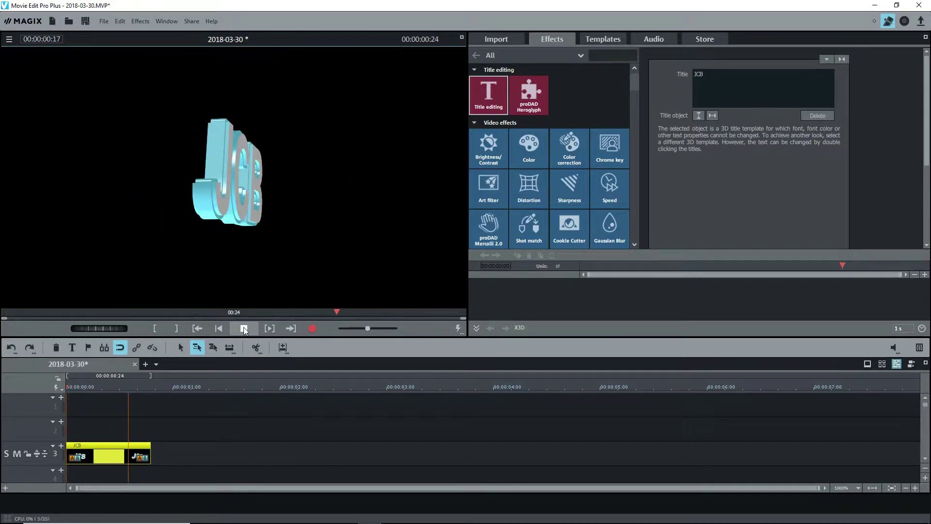
drag(148, 456, 382, 457)
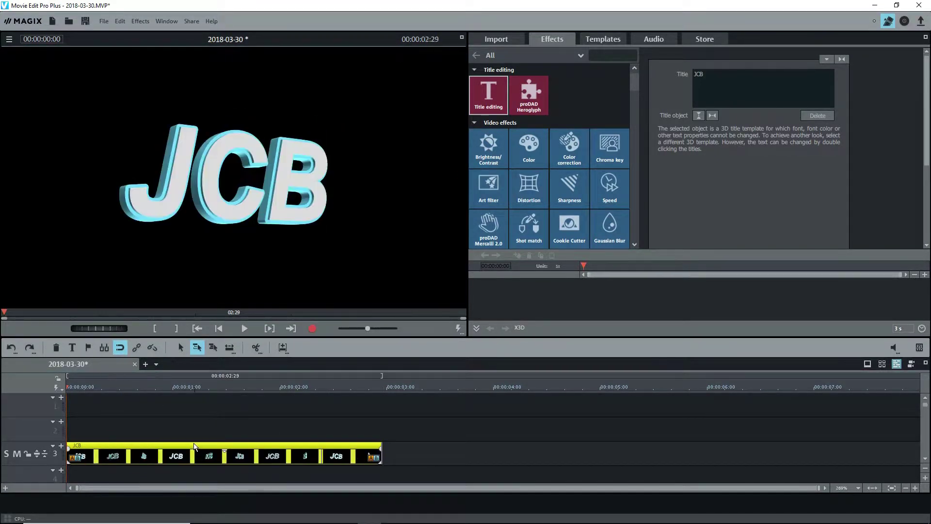
right_click(201, 454)
click(219, 446)
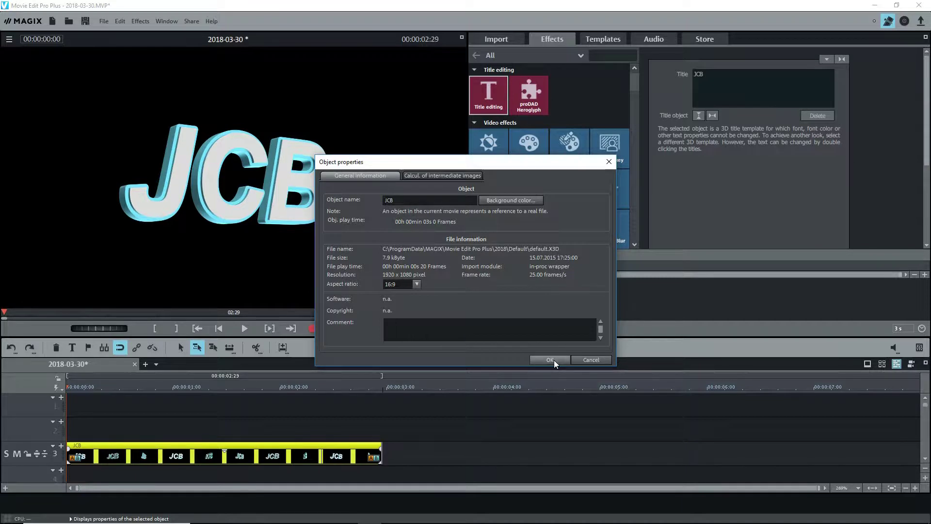
click(541, 362)
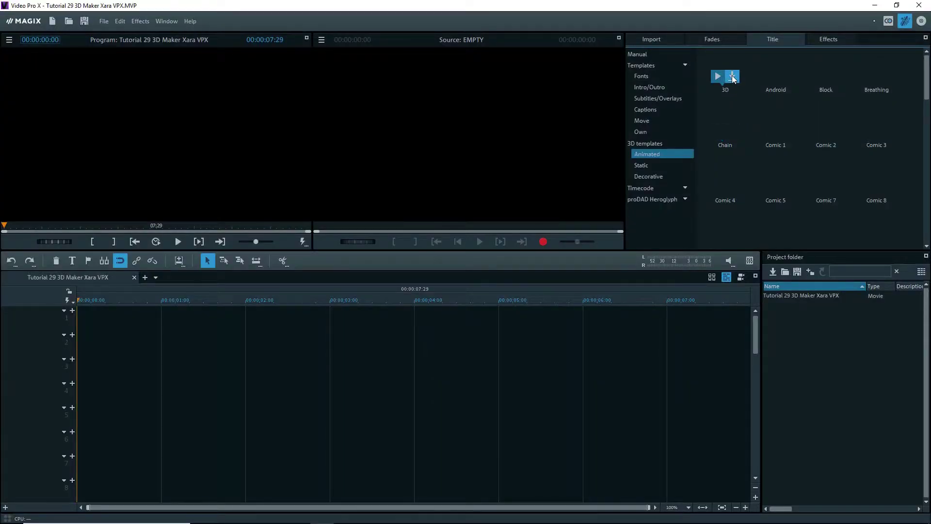
Step: Load the animated X3D template into the 3D title editor, dismissing the notice
click(732, 77)
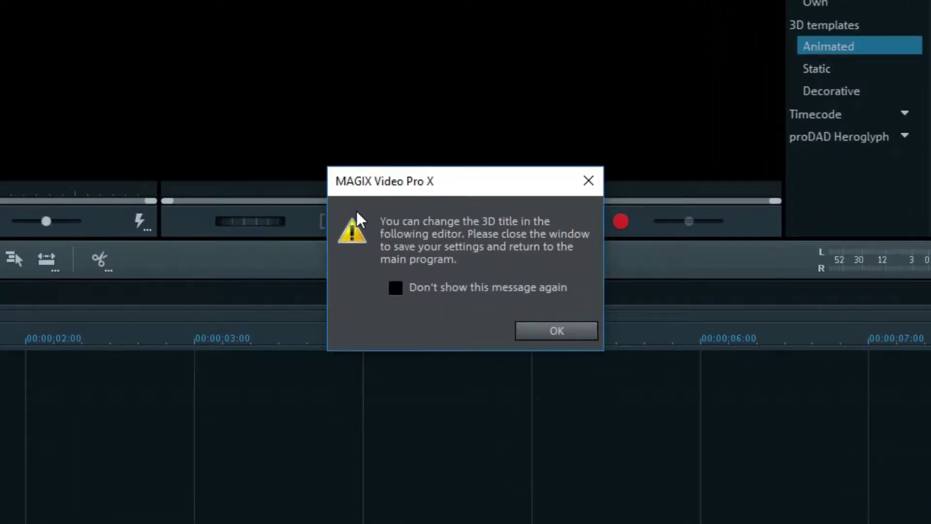
click(534, 332)
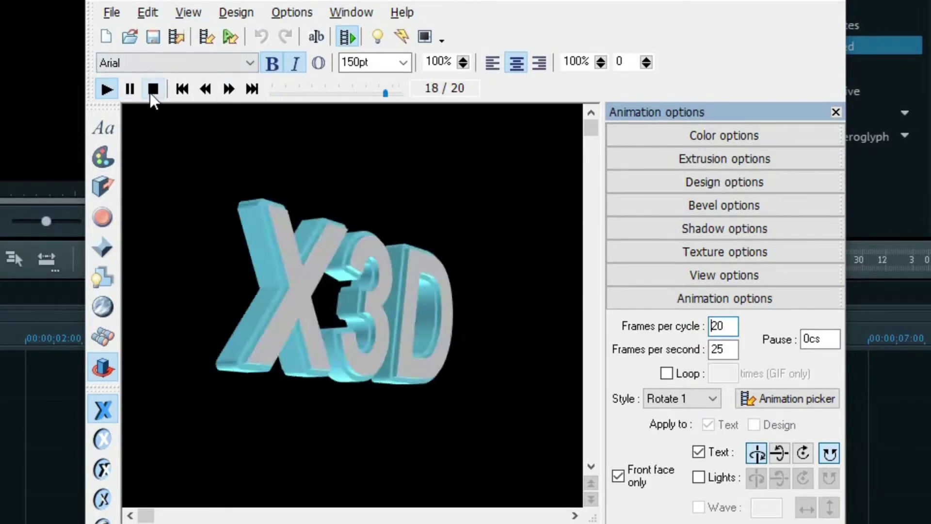
Step: Stop the rotating X3D title preview in 3D Maker
click(155, 90)
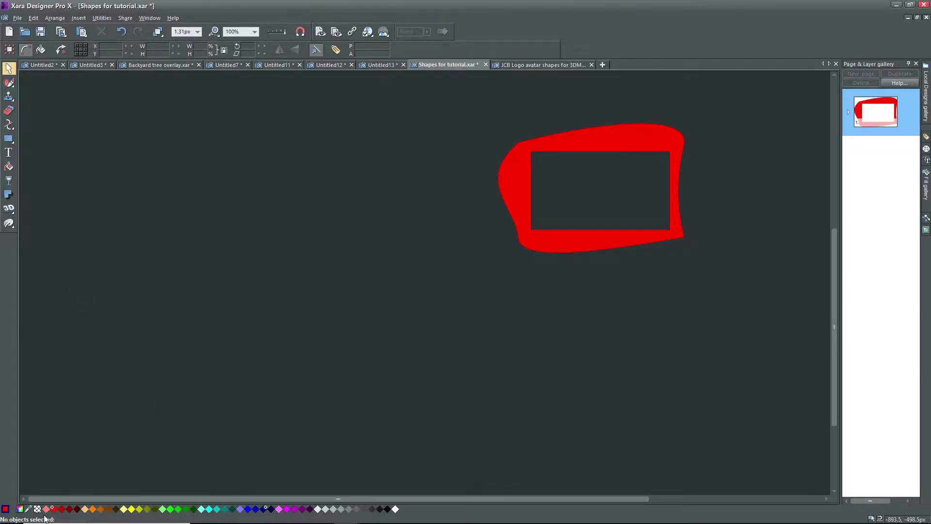
Step: Draw a red rectangle left of the frame and round its corners to about 0.48 curvature
click(55, 510)
click(9, 139)
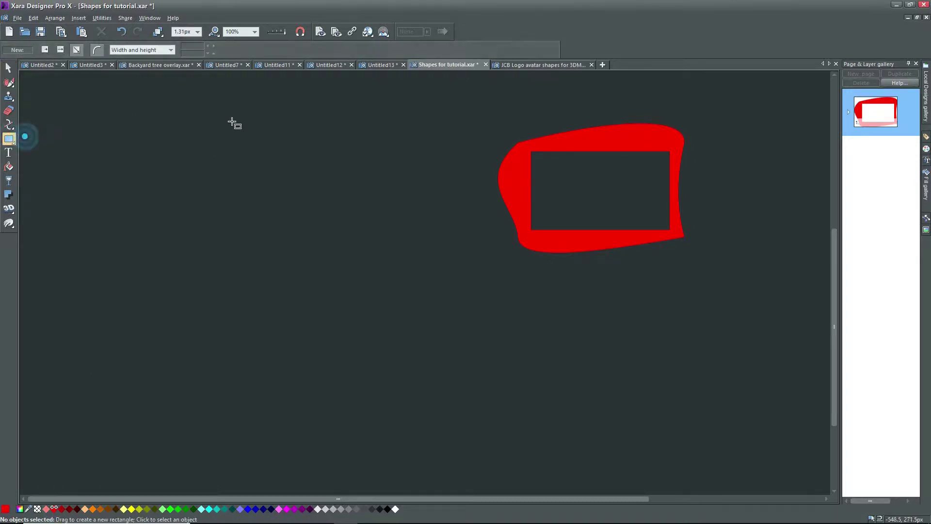
drag(133, 128, 401, 256)
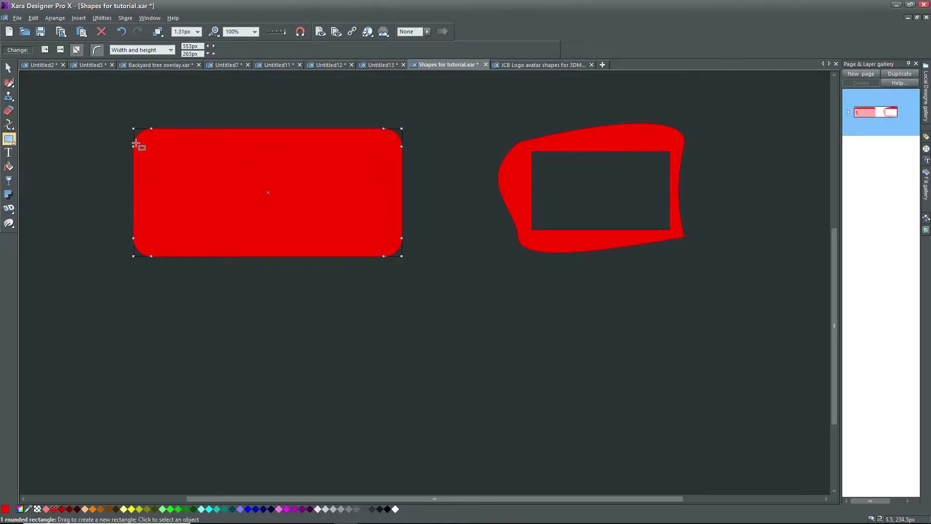
drag(134, 146, 167, 173)
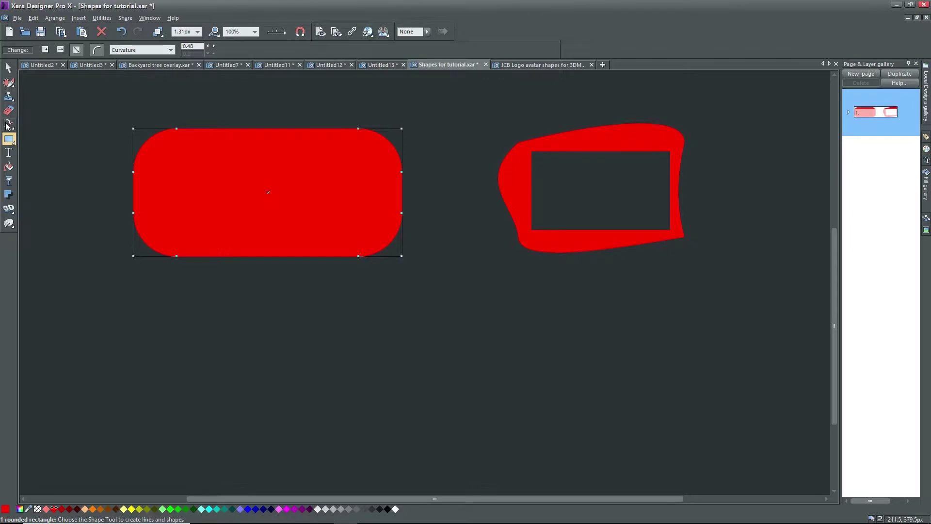
key(Escape)
click(9, 68)
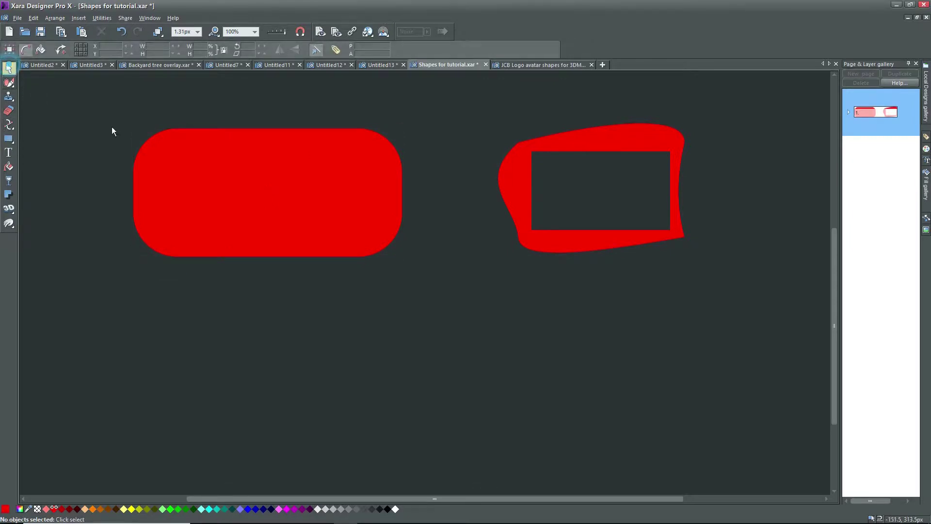
click(8, 139)
Step: Draw a green rectangle inside the red one, sized to leave an even red border
drag(180, 154, 352, 226)
click(186, 509)
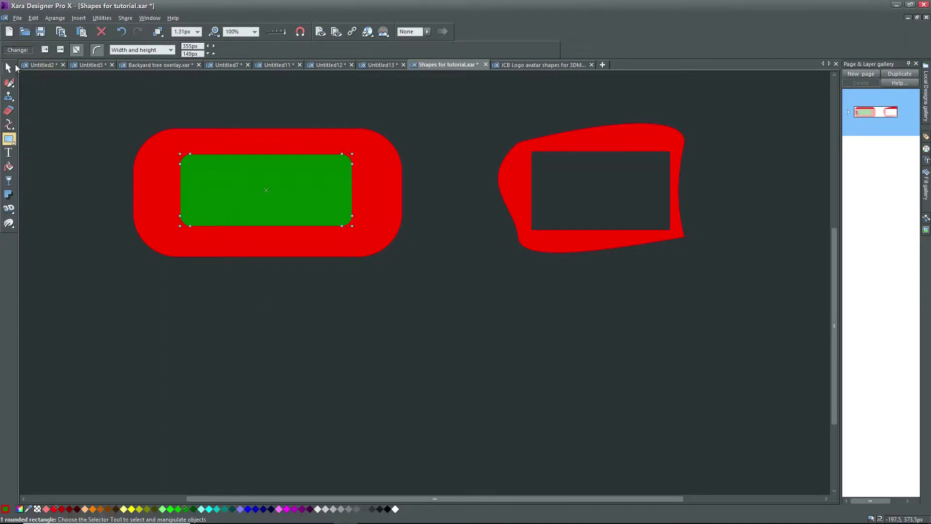
click(8, 68)
drag(173, 234, 155, 242)
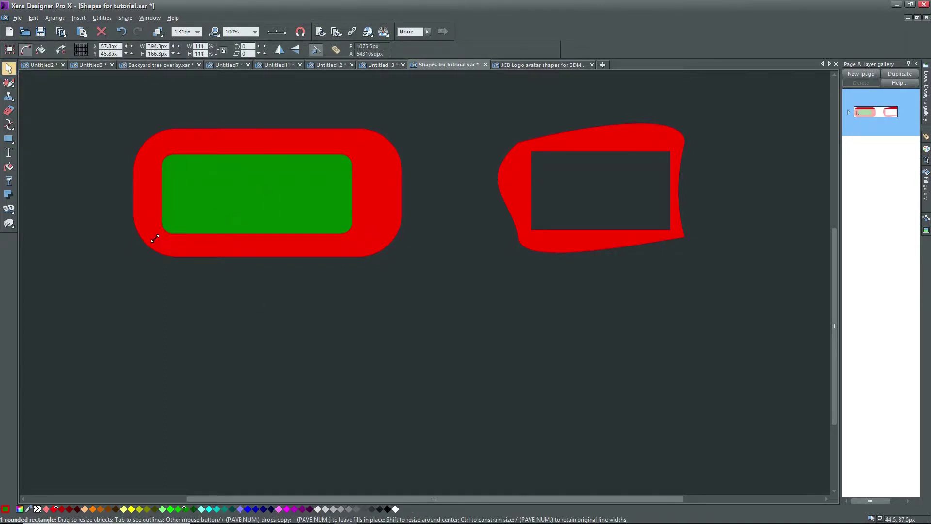
drag(360, 193, 378, 193)
Step: Make the green rectangle's corners square, then select it together with the red rectangle
click(357, 175)
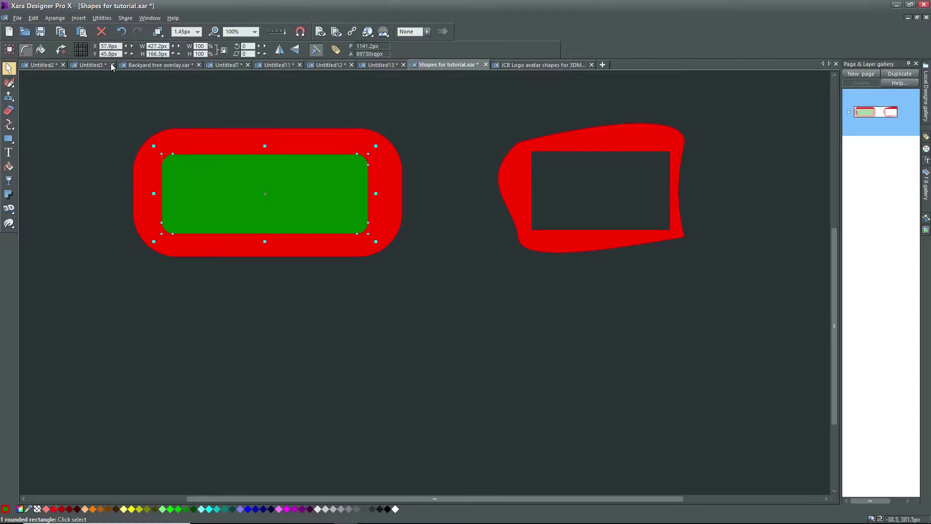
click(61, 49)
drag(174, 157, 167, 150)
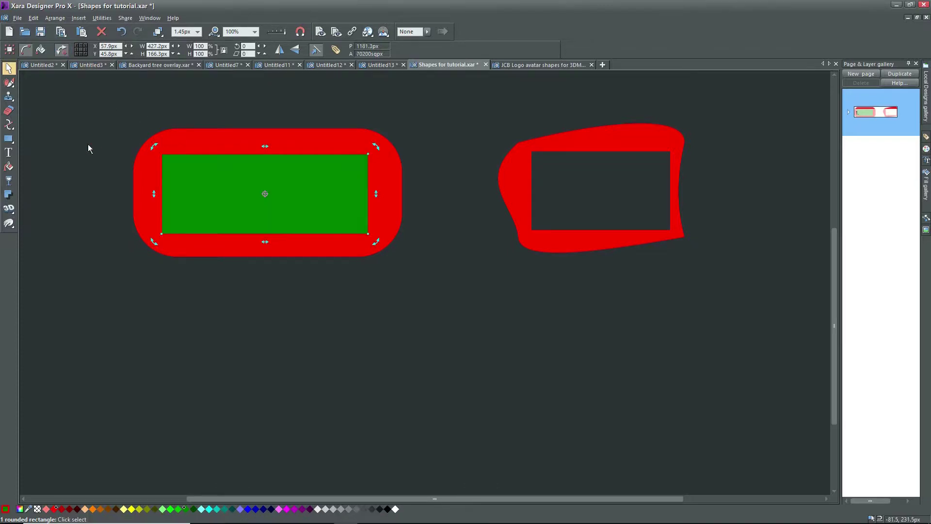
click(51, 93)
click(188, 169)
shift+click(193, 134)
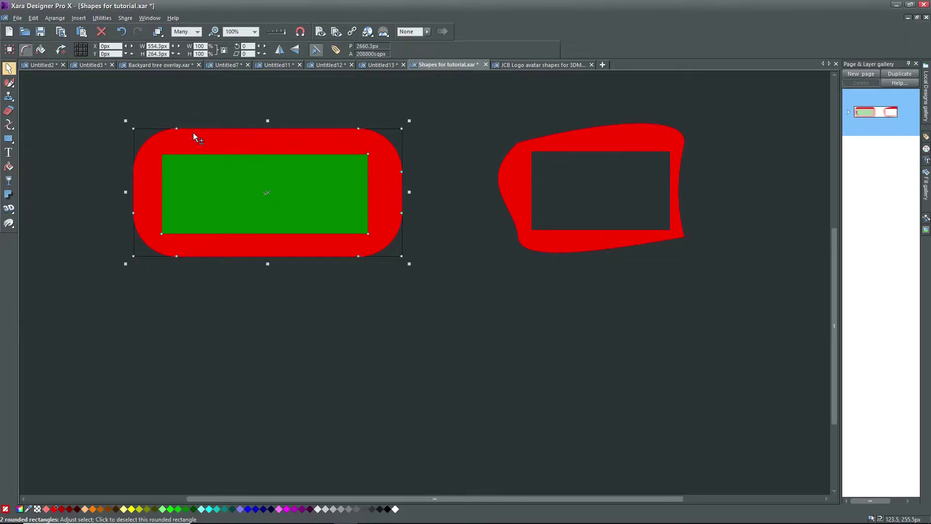
Step: Subtract the green rectangle from the red rounded rectangle with Subtract Shapes
click(55, 18)
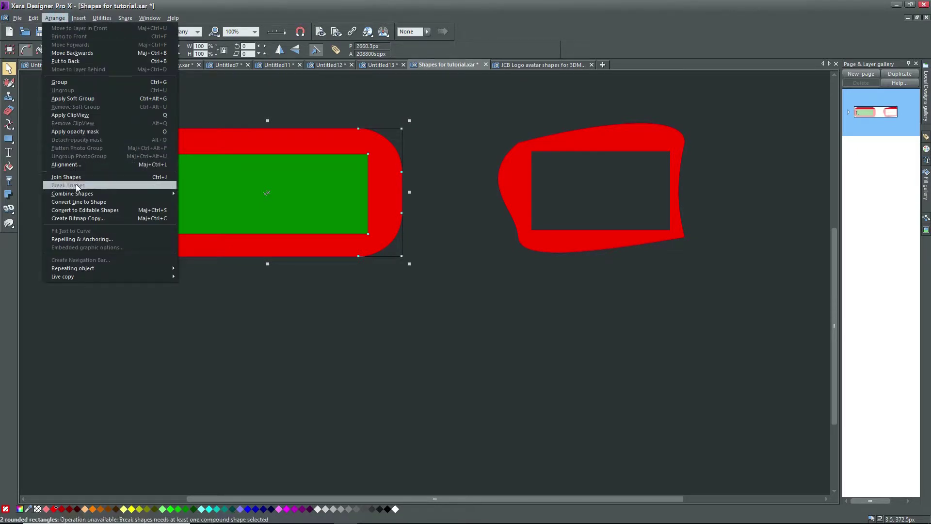
mouse_move(79, 194)
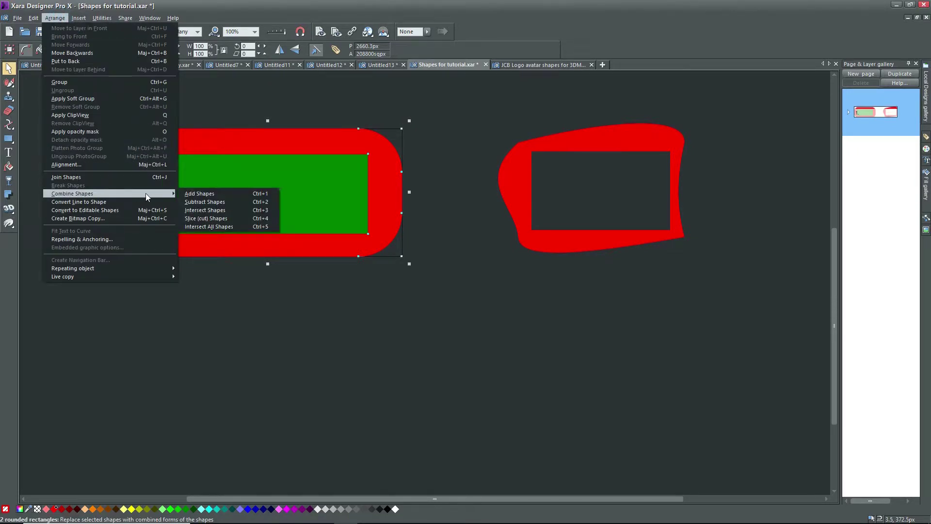
click(202, 203)
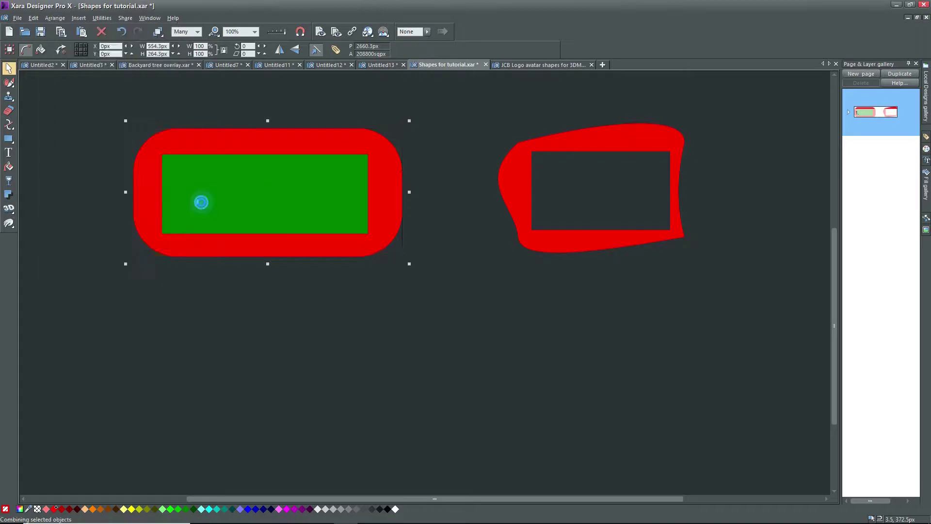
Step: Check the cut-out hole is empty and nudge the red frame slightly up-left
click(83, 108)
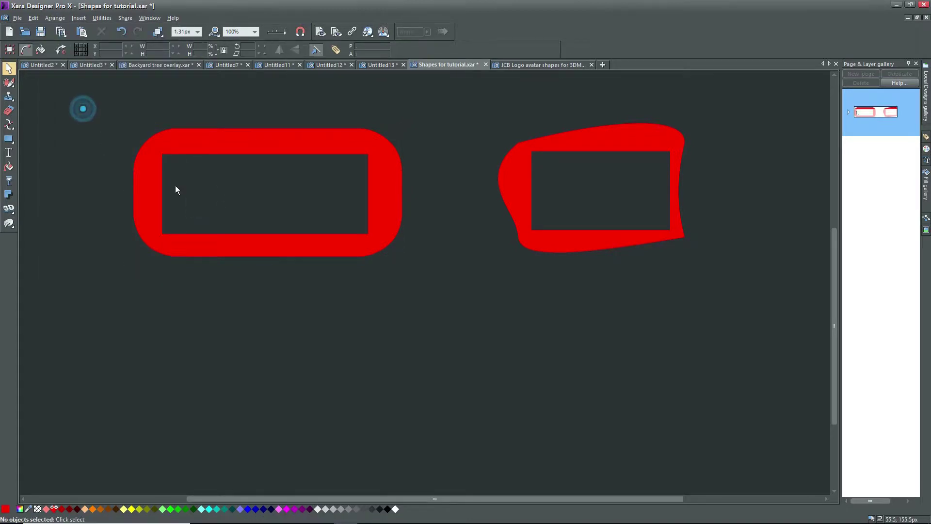
click(194, 183)
click(216, 183)
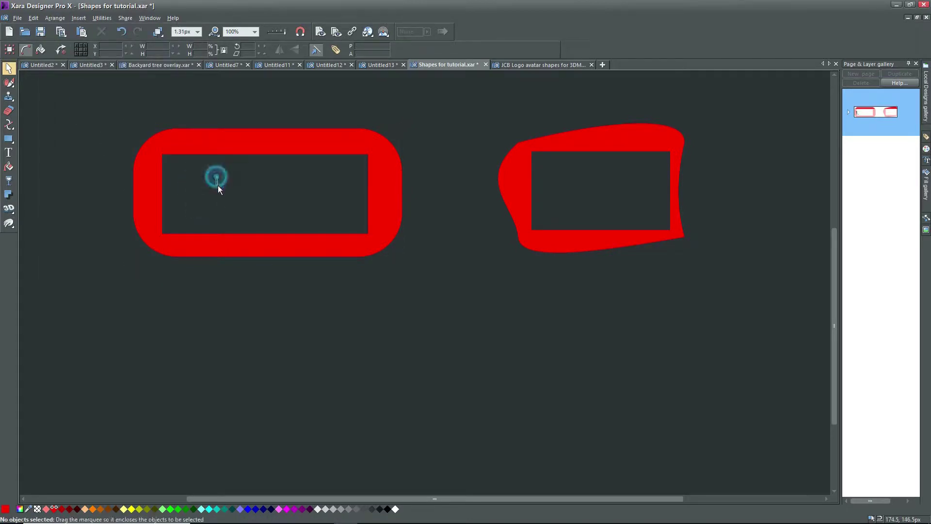
click(221, 133)
mouse_move(223, 136)
mouse_down()
mouse_move(234, 210)
mouse_move(222, 123)
mouse_move(217, 134)
mouse_up()
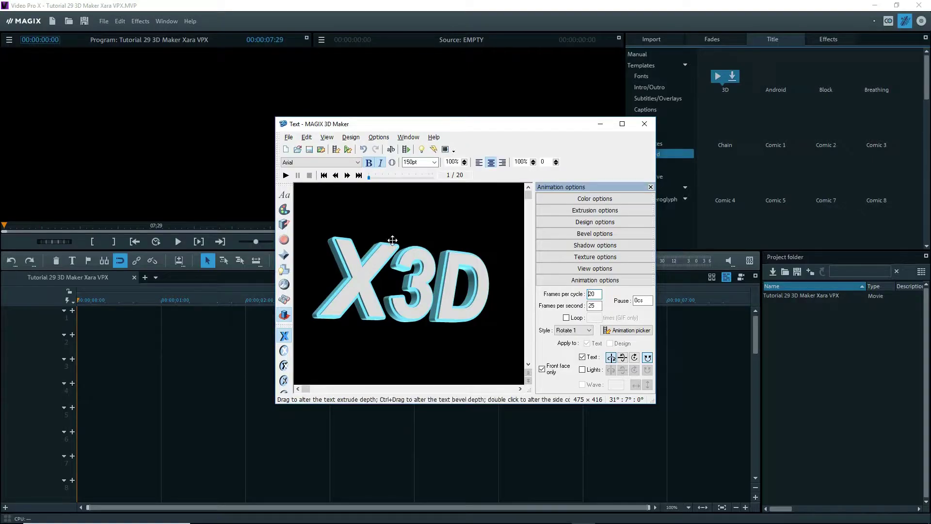
Step: Delete 'X3D' from the 3D title text and type 'JCB' in its place
click(390, 150)
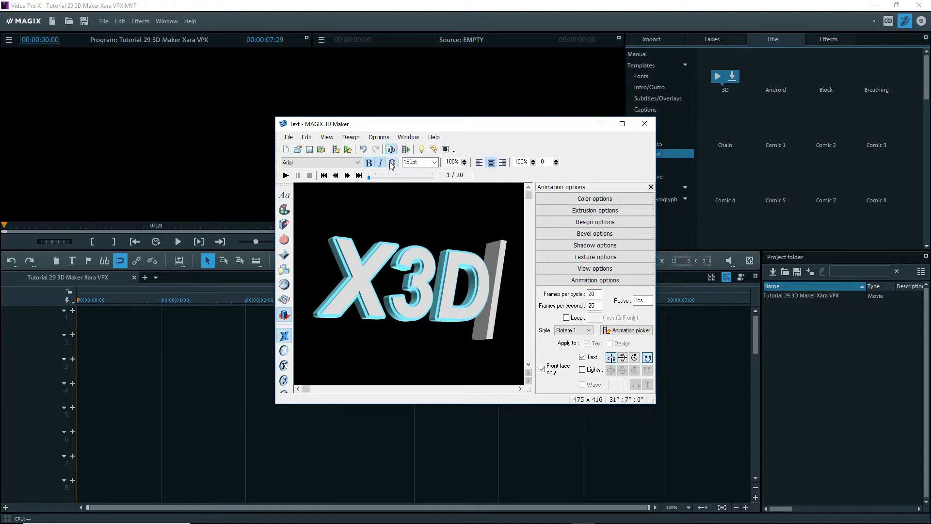
key(Left)
key(Left)
key(Left)
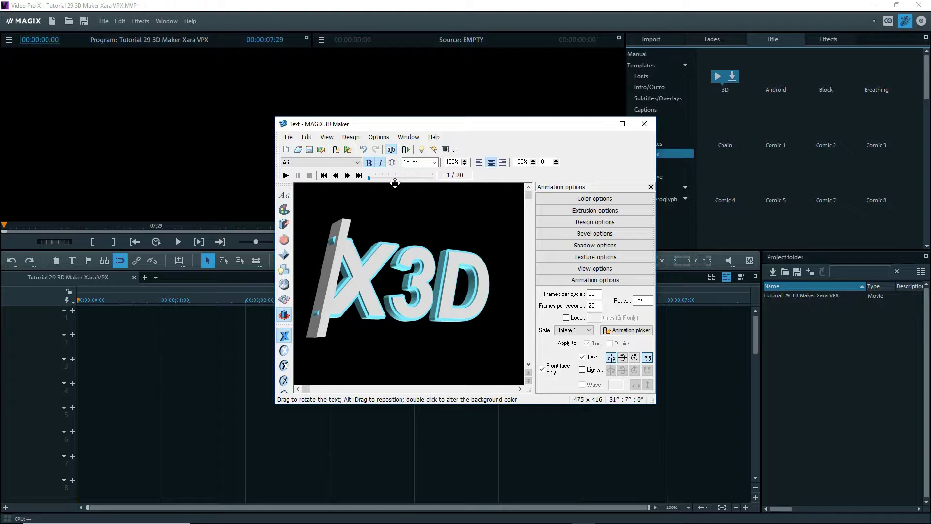
key(Right)
key(Right)
key(Right)
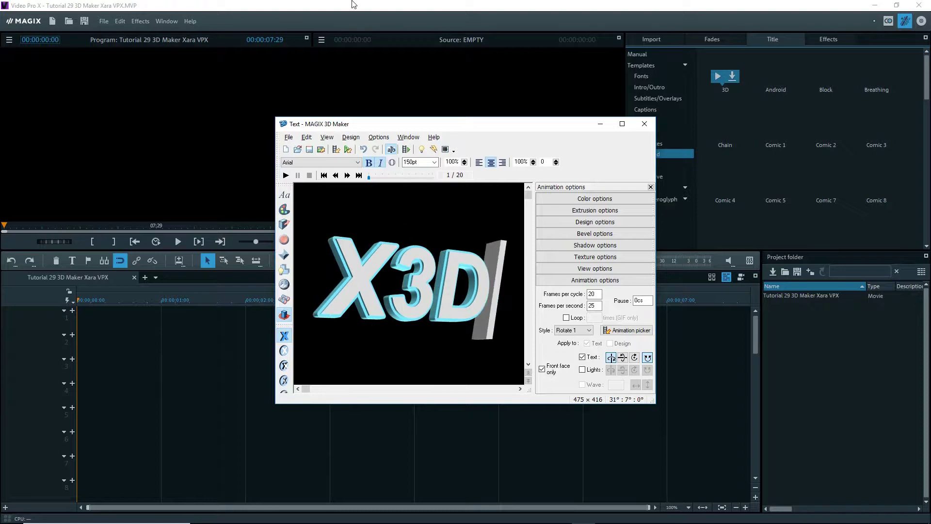
key(BackSpace)
key(BackSpace)
key(BackSpace)
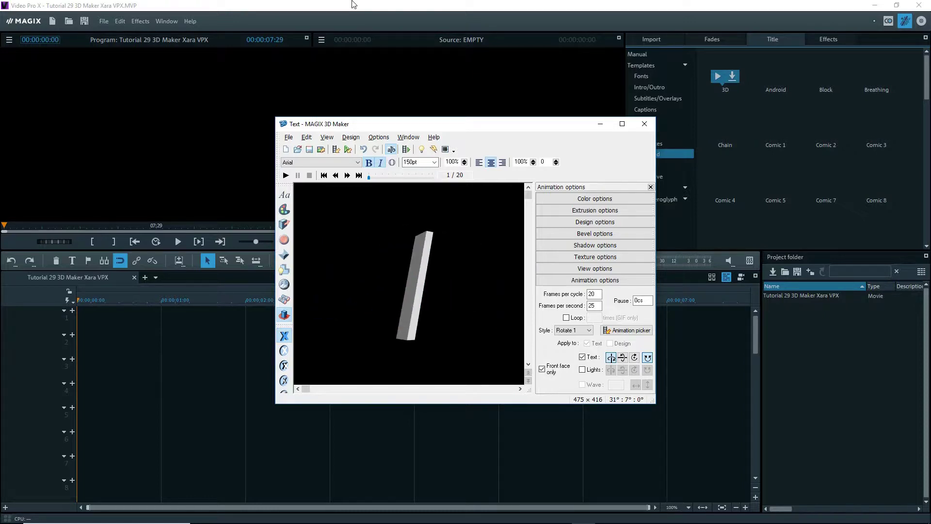
text(JCB)
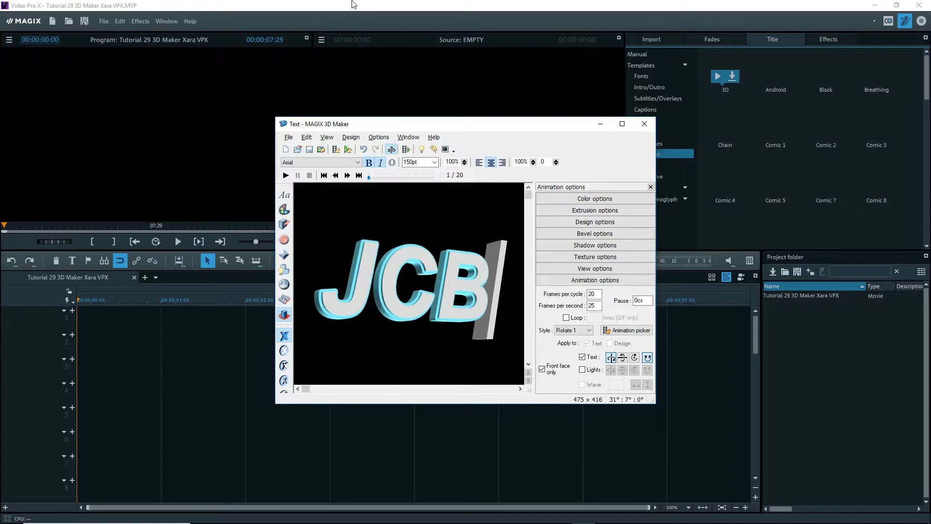
key(Home)
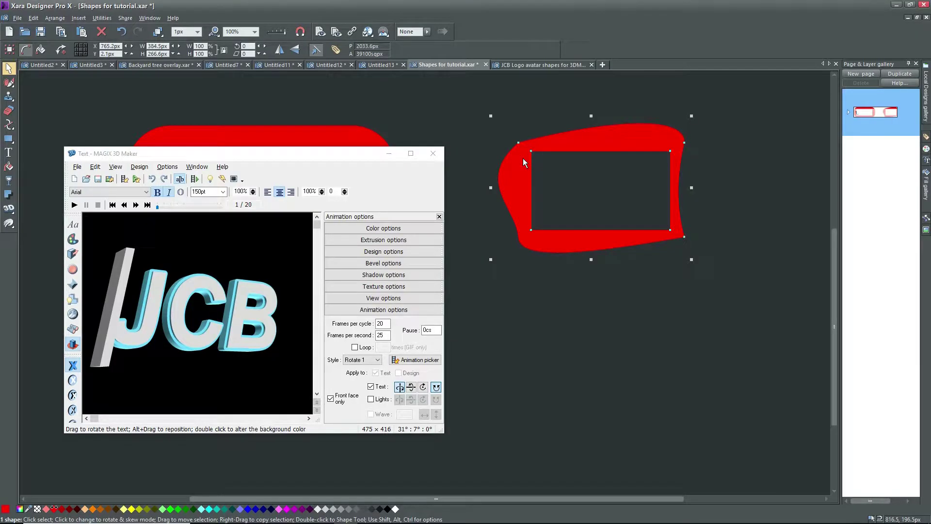
Step: Copy the red frame shape in Xara and paste it into the 3D Maker scene
right_click(513, 174)
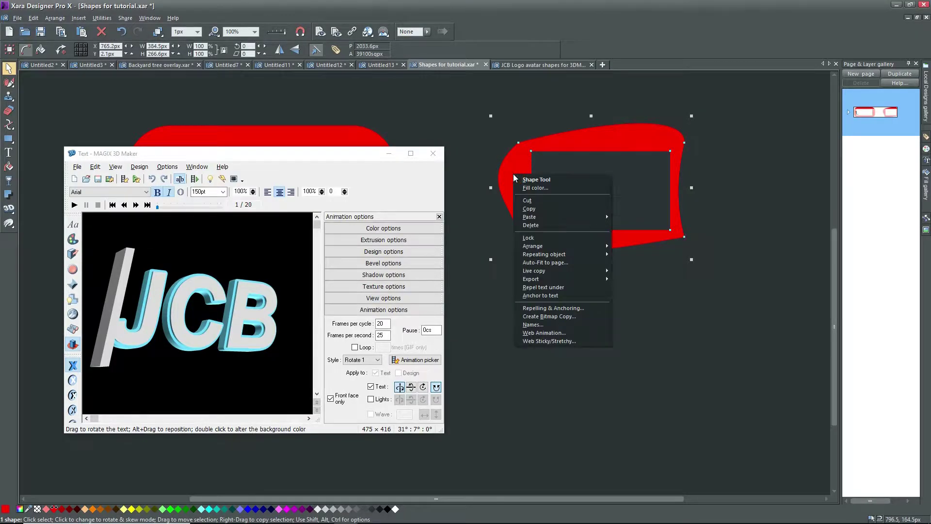
click(527, 207)
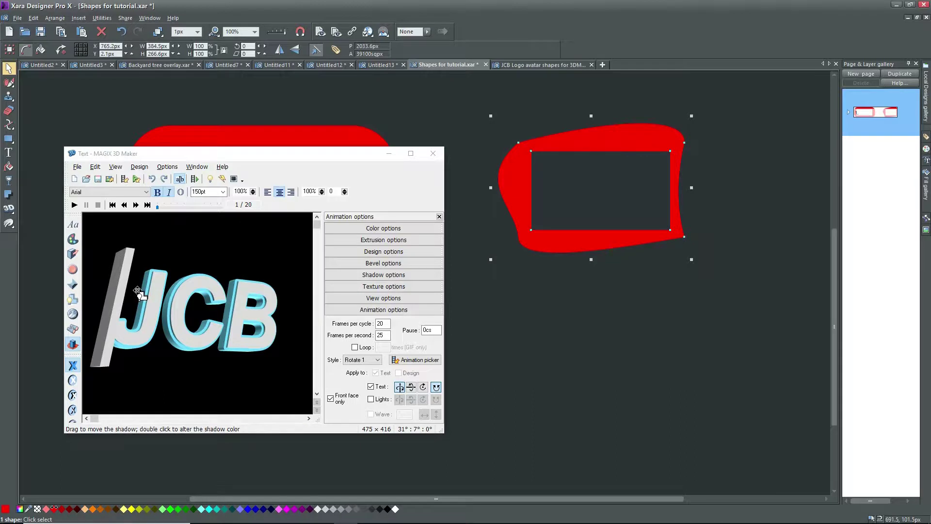
click(126, 287)
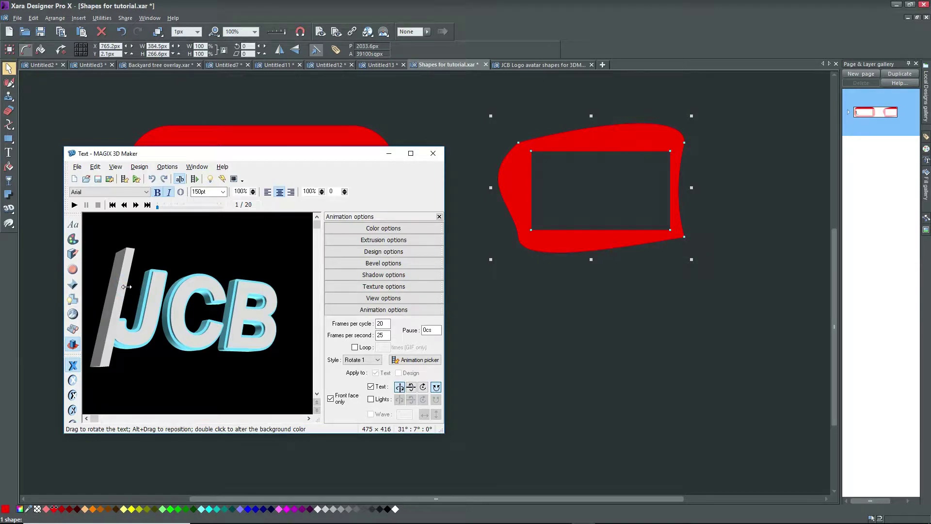
key(ctrl+v)
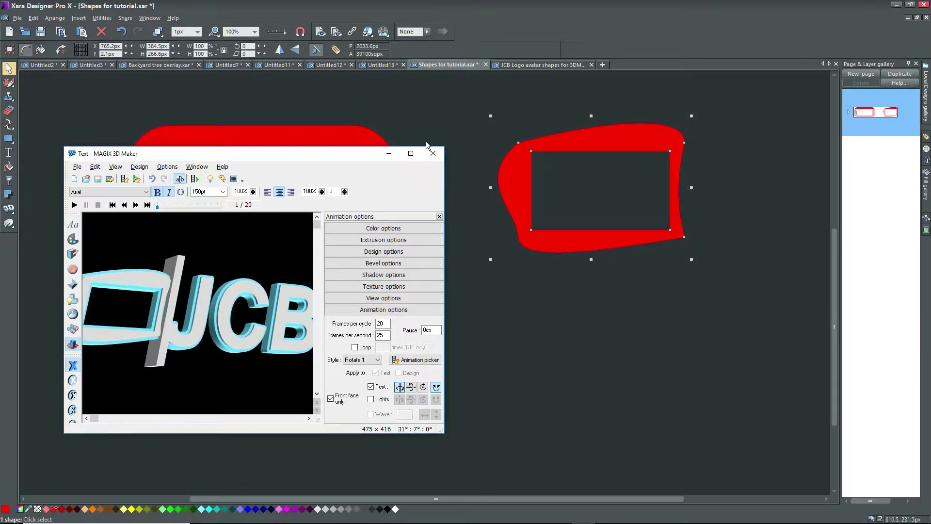
Step: Maximize 3D Maker and scale the pasted frame shape to 200% in the text options
click(411, 153)
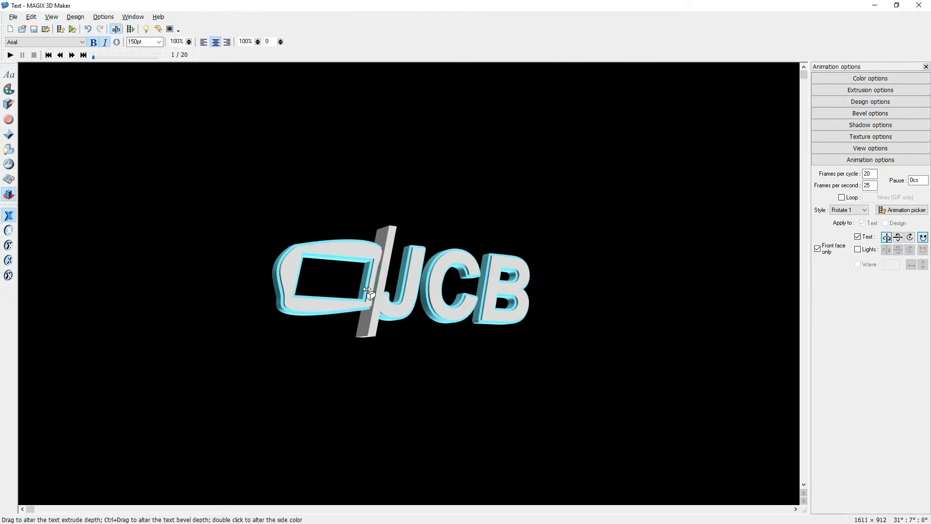
click(376, 230)
click(13, 78)
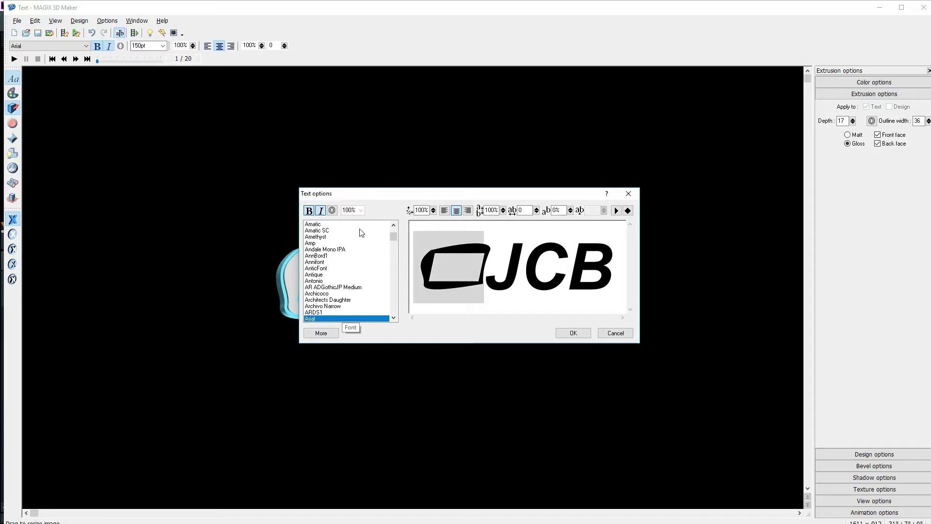
key(shift+Left)
click(360, 209)
click(352, 301)
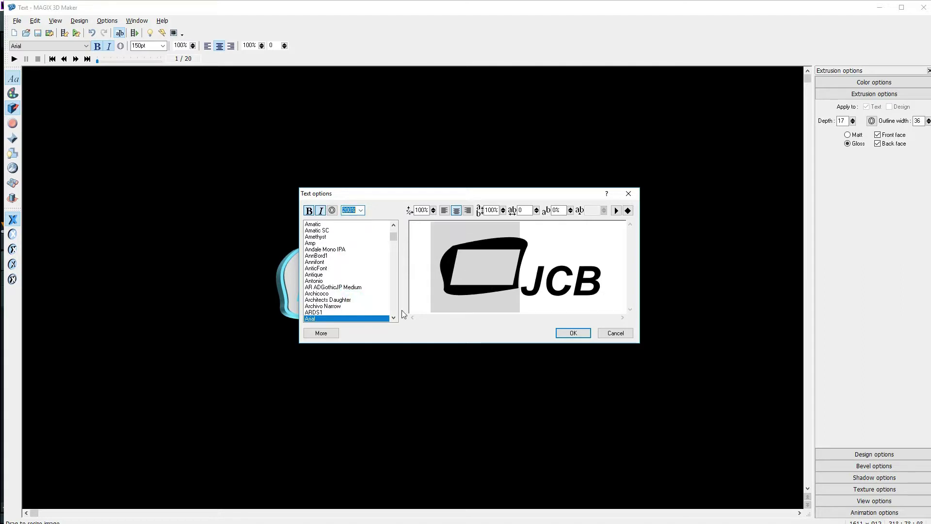
Step: Shrink the JCB letters to 40% size
click(507, 241)
key(shift+End)
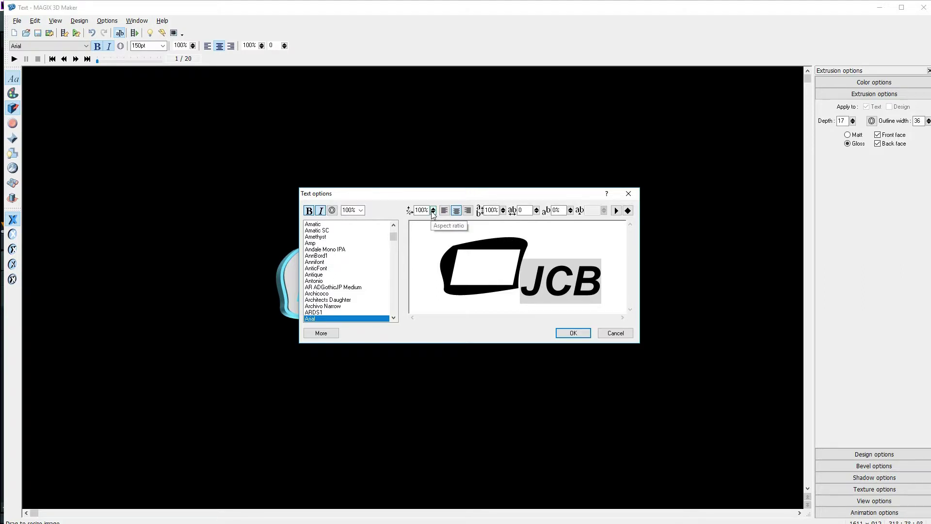
click(361, 211)
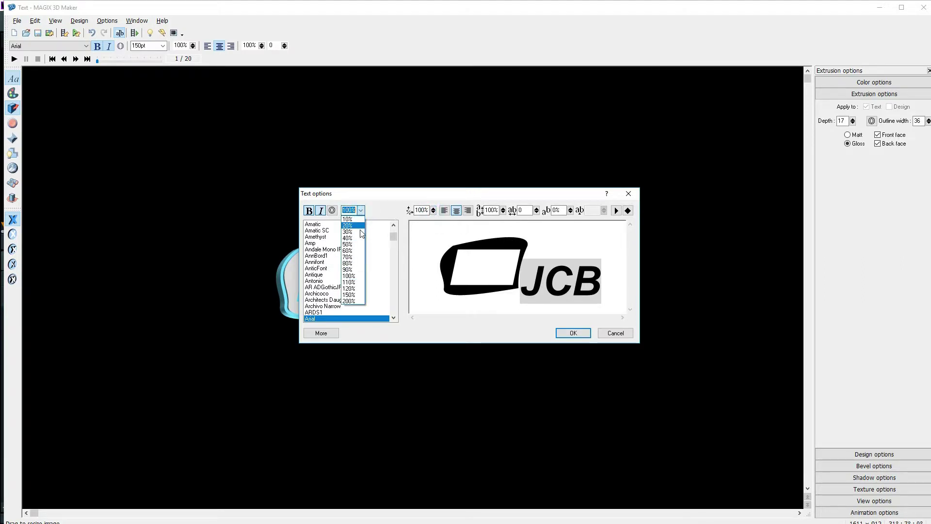
click(354, 238)
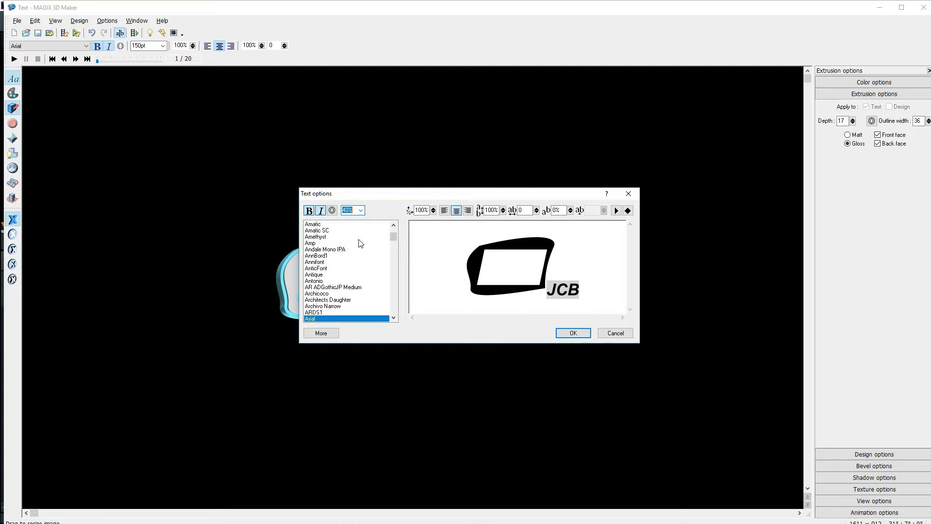
click(554, 292)
Step: Put JCB on its own line and adjust spacing so it sits inside the frame
click(539, 255)
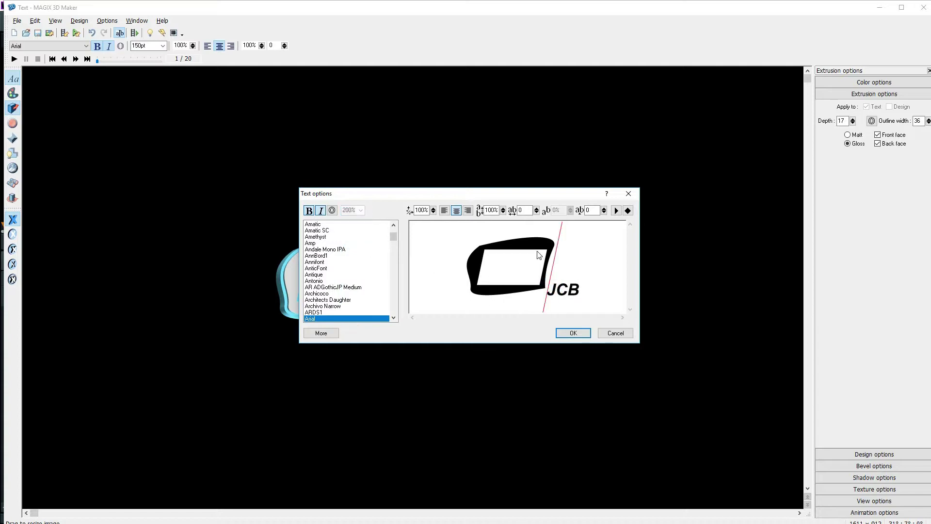
click(628, 211)
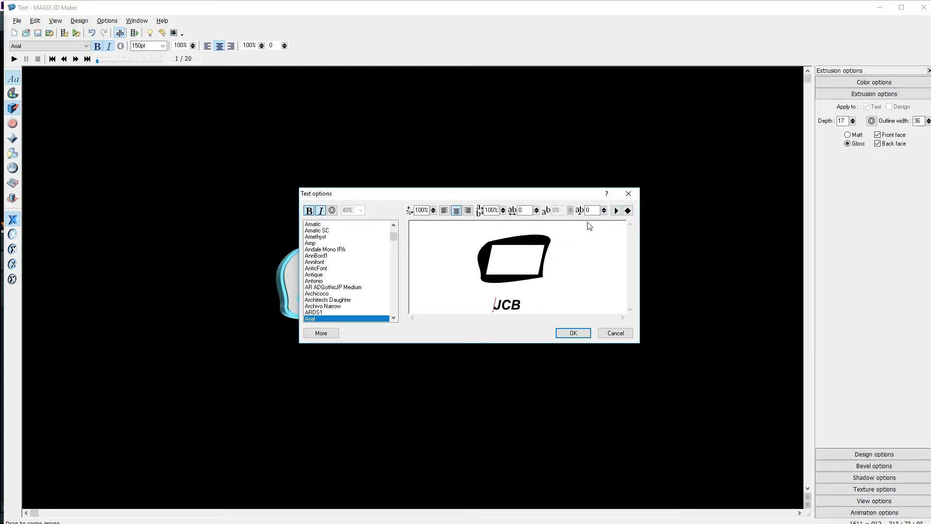
key(ctrl+a)
drag(502, 210, 503, 235)
drag(570, 210, 568, 186)
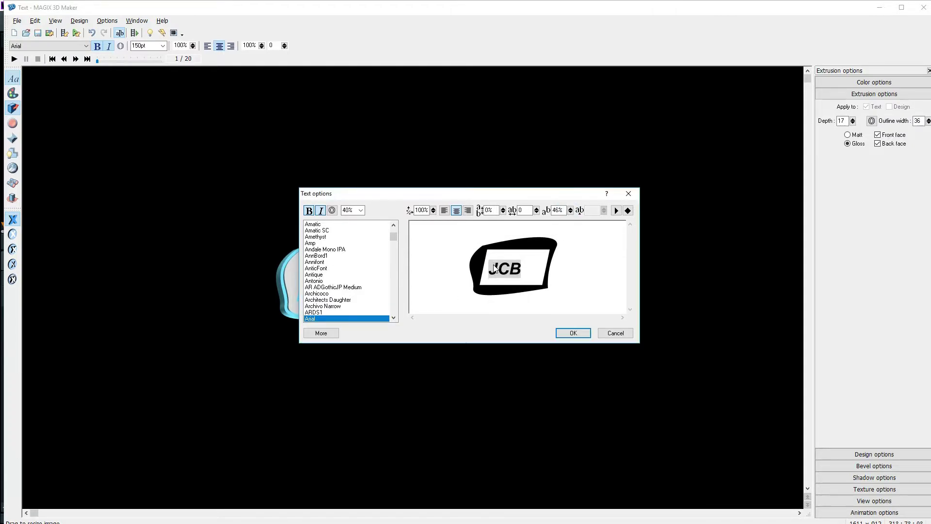
click(496, 266)
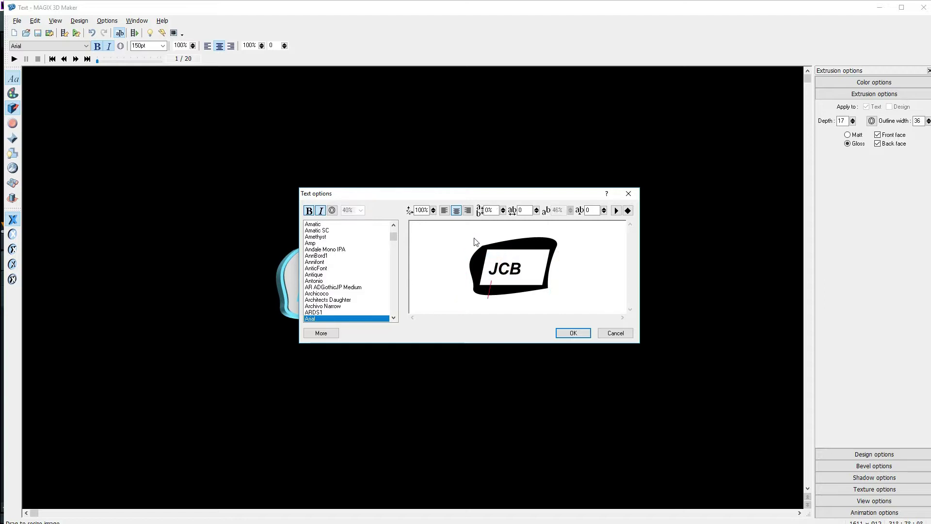
Step: Set the JCB letters in Brush Script MT and confirm the text changes
key(Left)
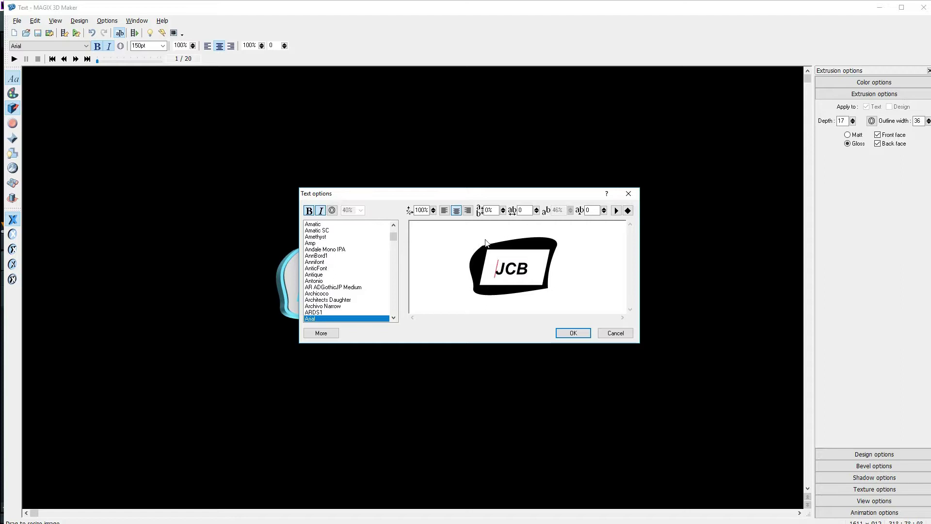
key(shift+Right)
key(shift+Right)
key(shift+Right)
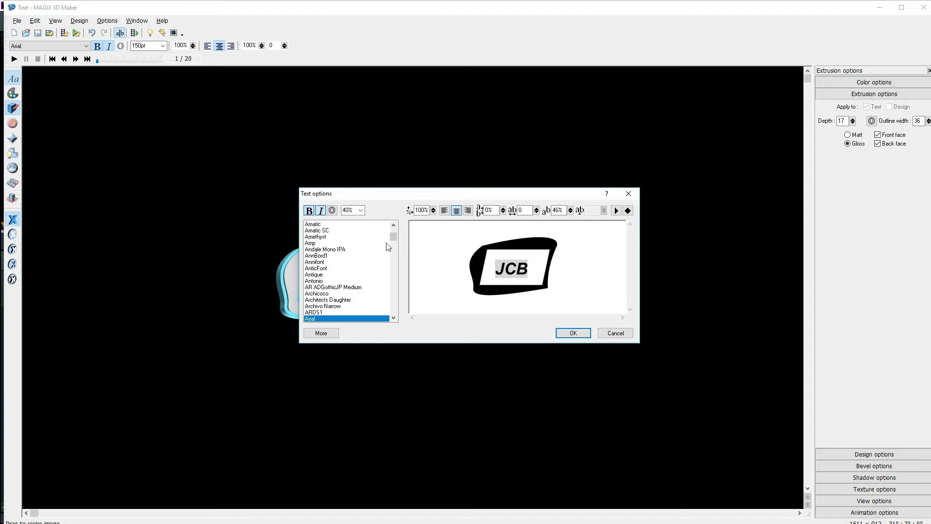
scroll(334, 295, down, 15)
click(326, 238)
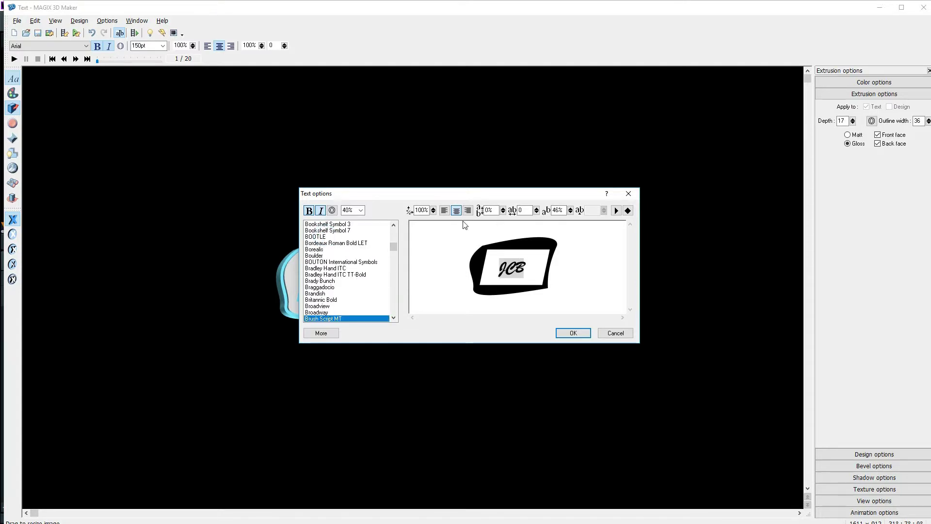
click(573, 333)
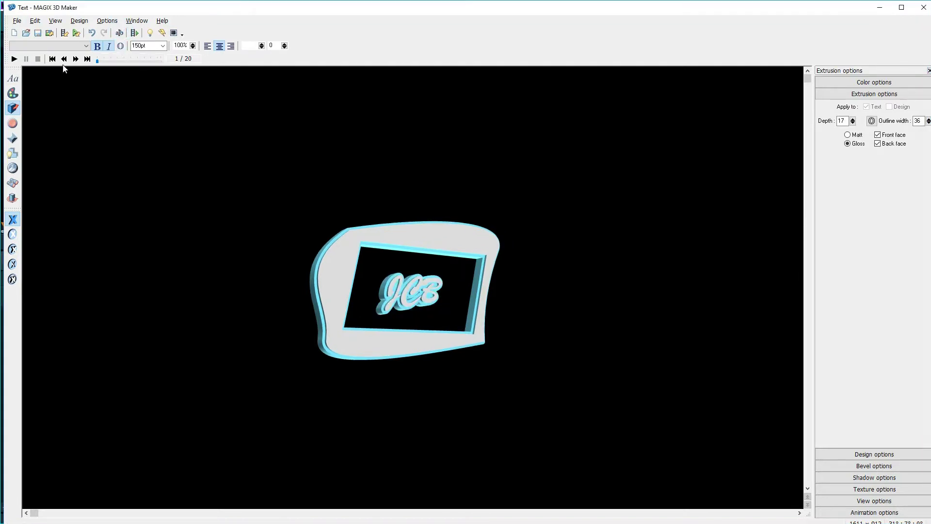
Step: Preview frame 13, turn the logo to a new angle and add a shadow behind the JCB text
drag(97, 60, 137, 70)
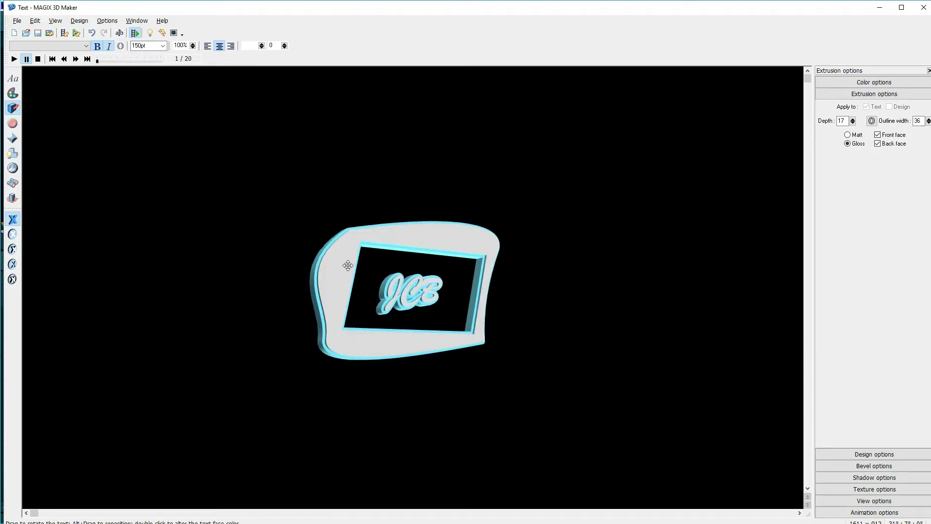
drag(338, 254, 366, 280)
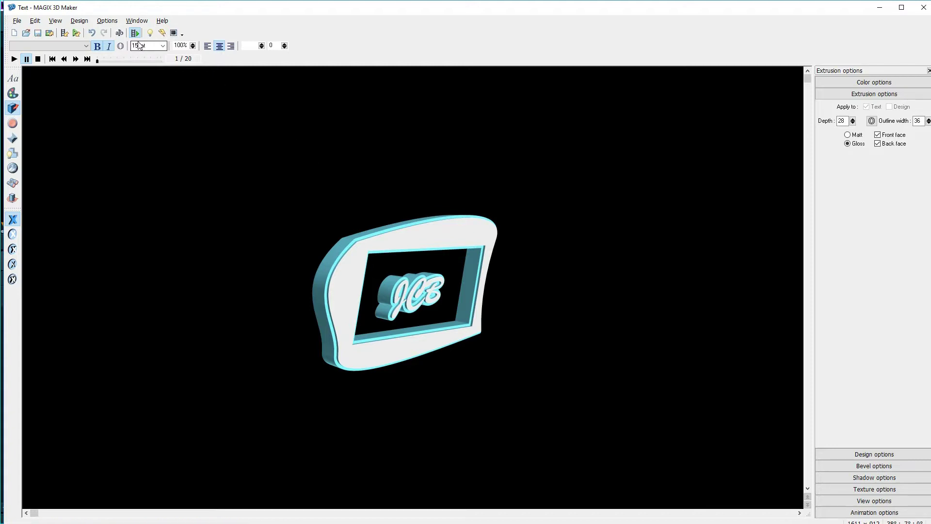
click(120, 33)
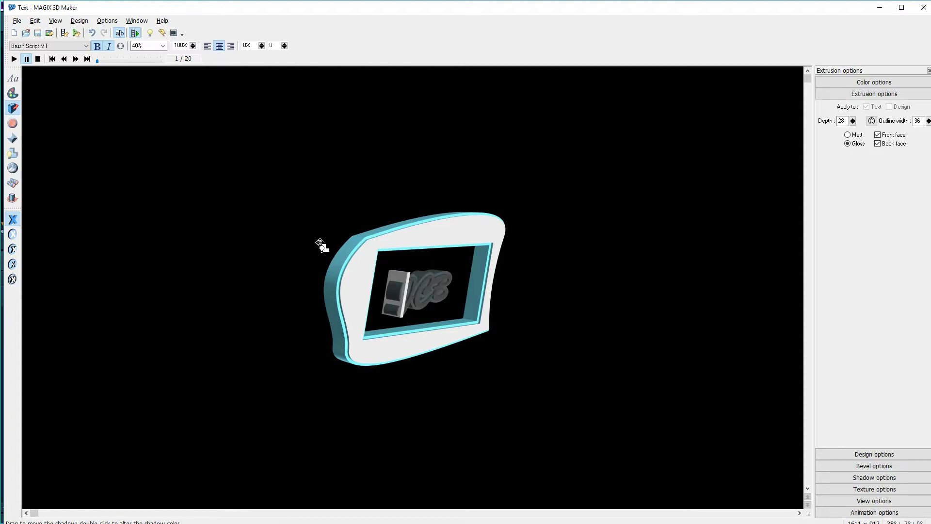
click(13, 93)
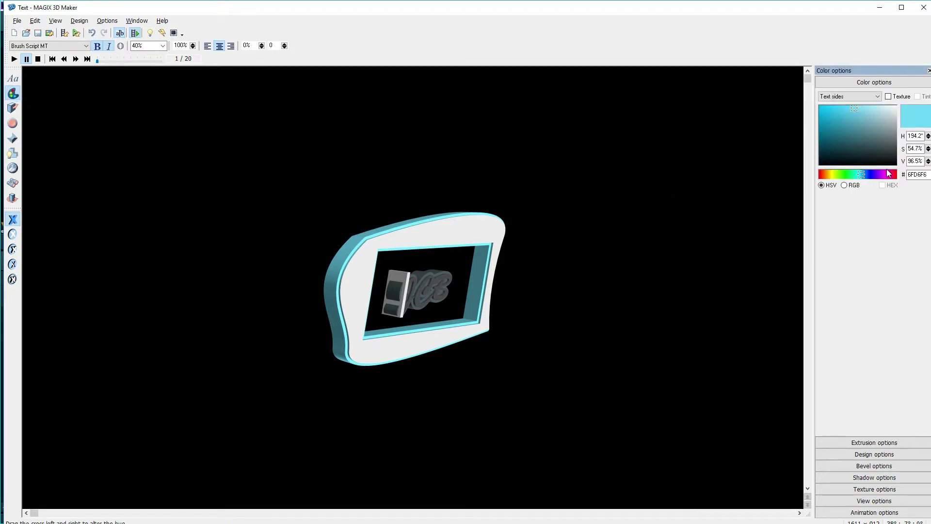
Step: Colour the JCB text faces red and its sides gold, then play the animation
click(865, 95)
click(848, 110)
drag(891, 122, 833, 116)
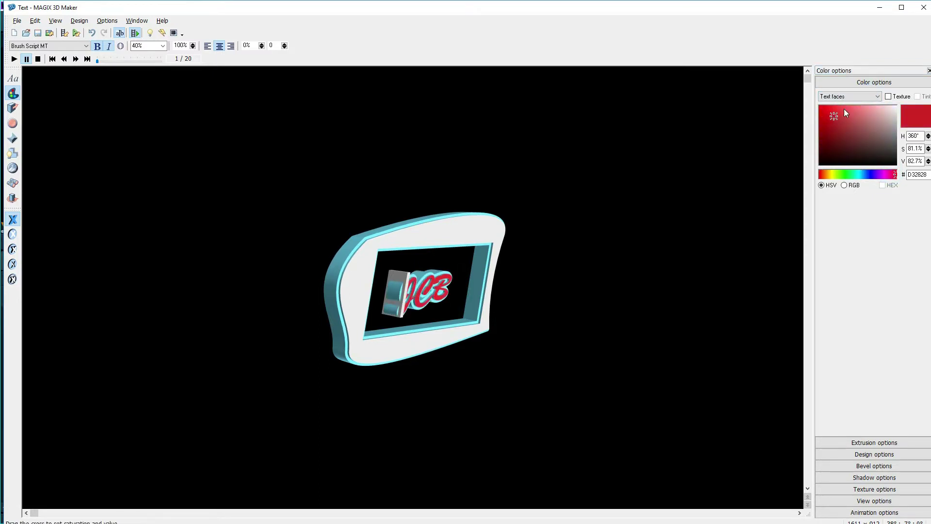
click(876, 96)
click(831, 118)
drag(865, 177, 825, 177)
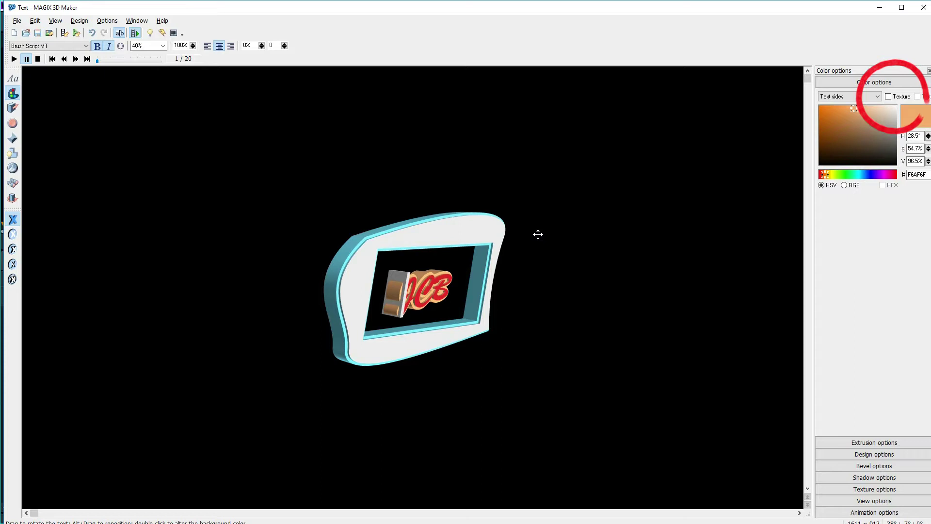
click(14, 59)
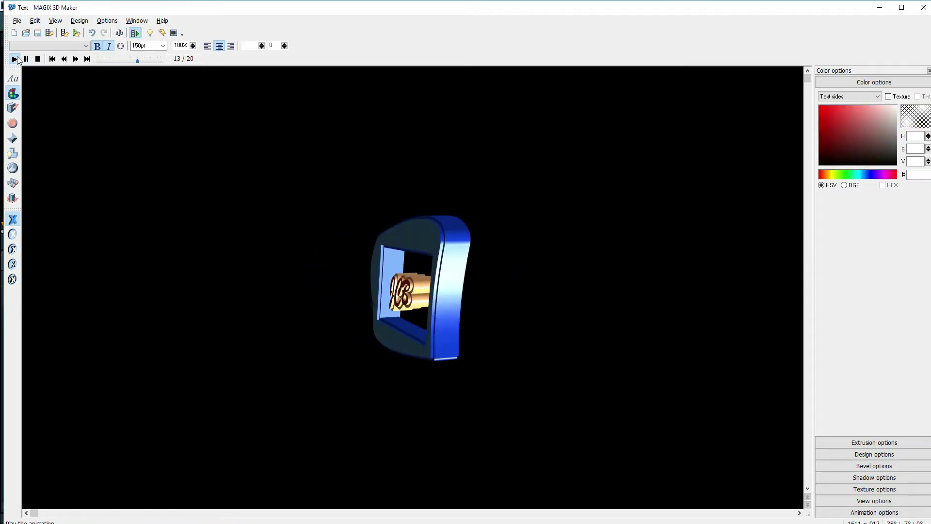
Step: Set the animation length to 60 frames at 30 frames per second
click(13, 198)
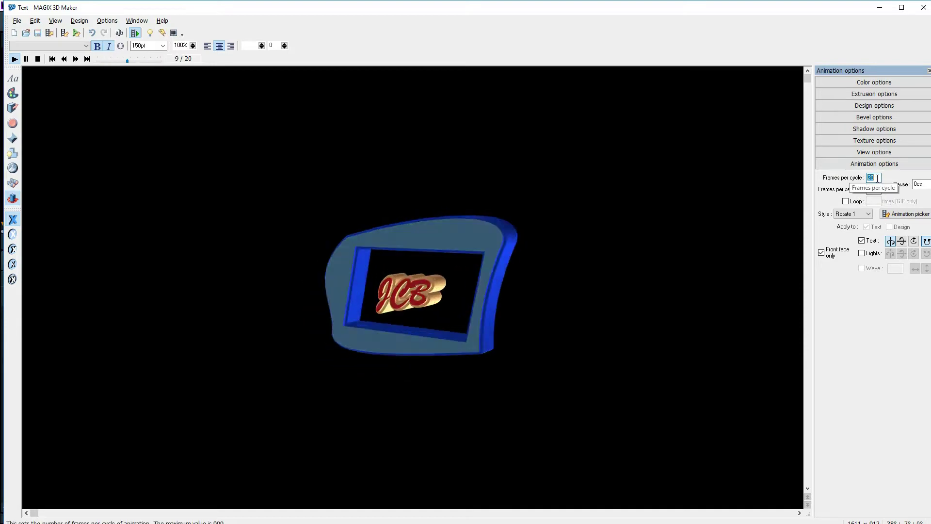
text(60)
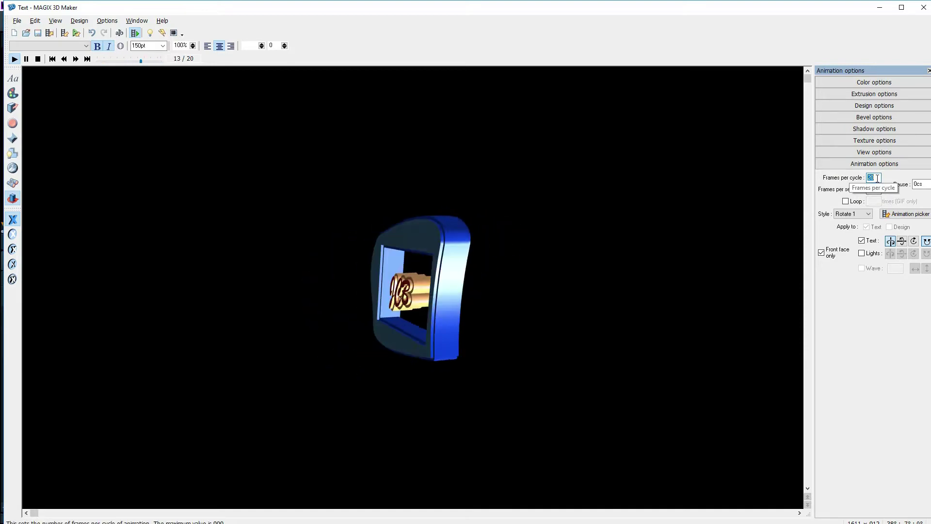
click(875, 189)
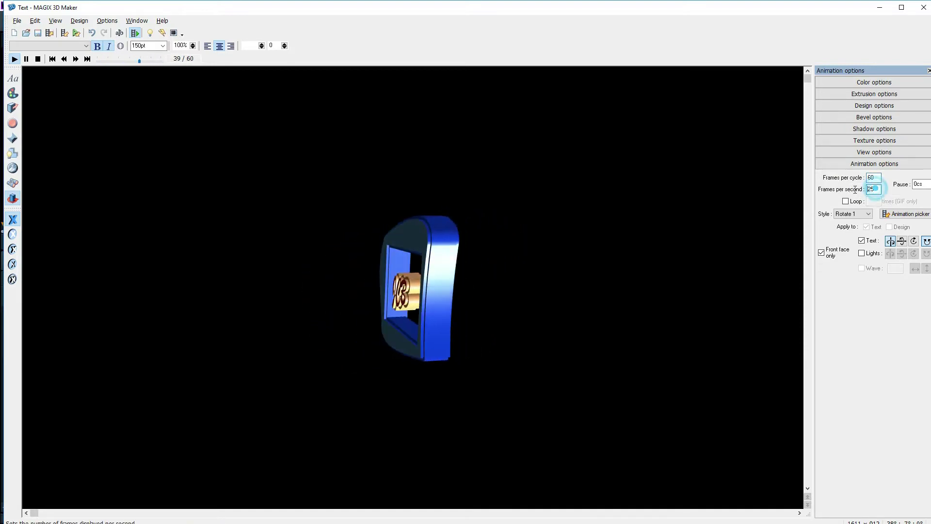
double_click(871, 188)
text(30)
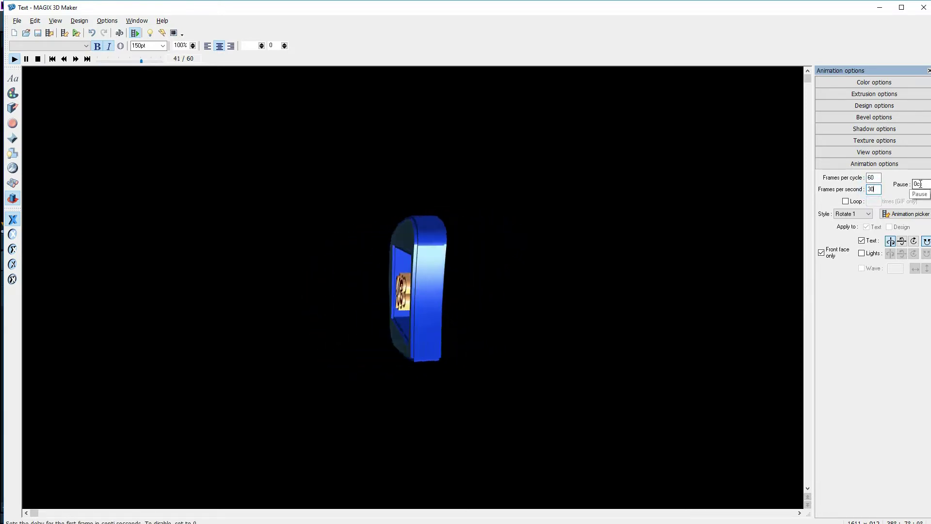
Step: Try the Rotate 2 animation style, then settle on Rotate 1
click(870, 214)
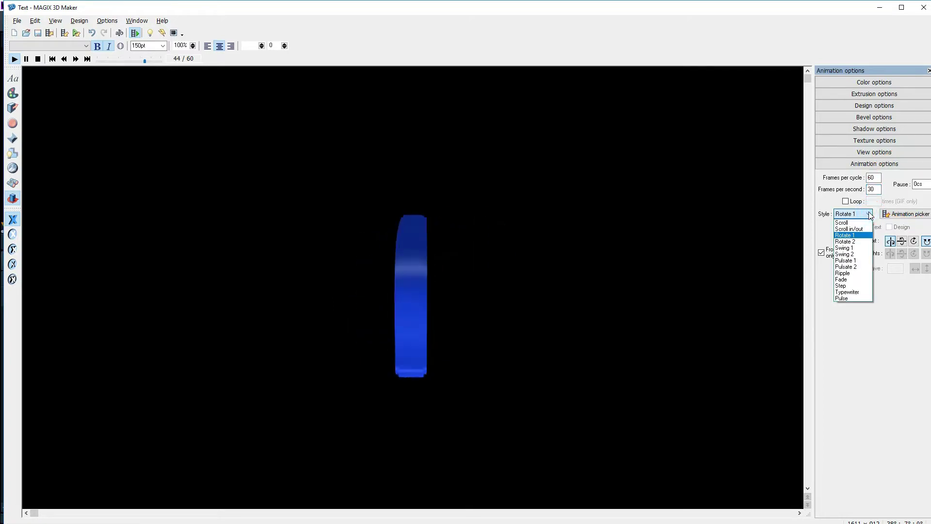
click(858, 241)
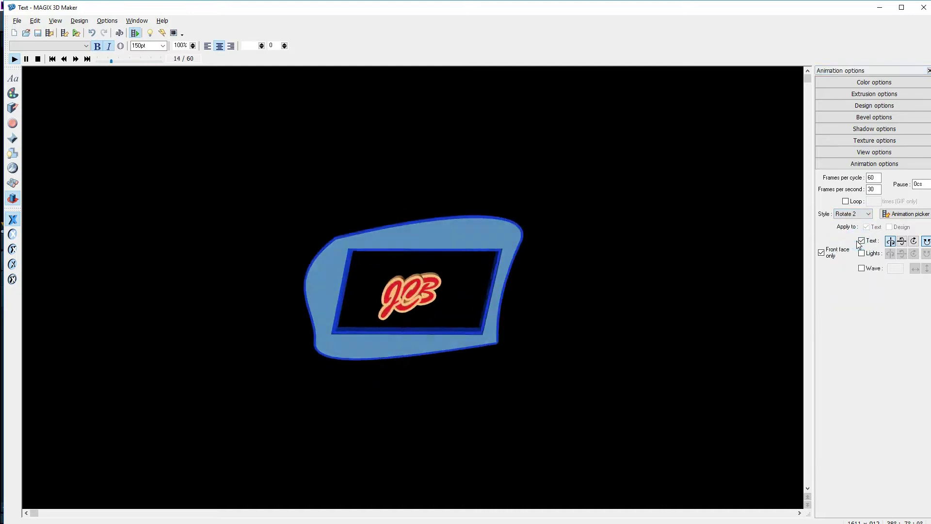
click(868, 214)
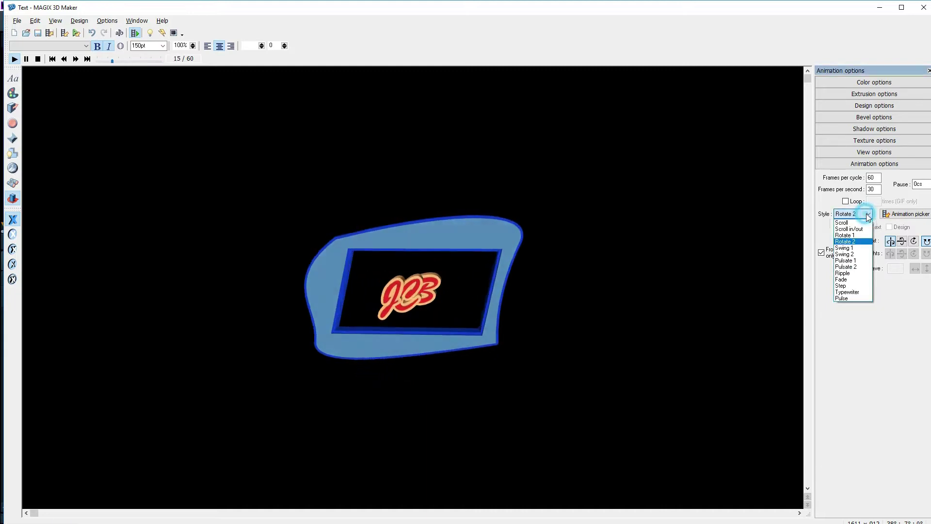
click(848, 235)
click(38, 58)
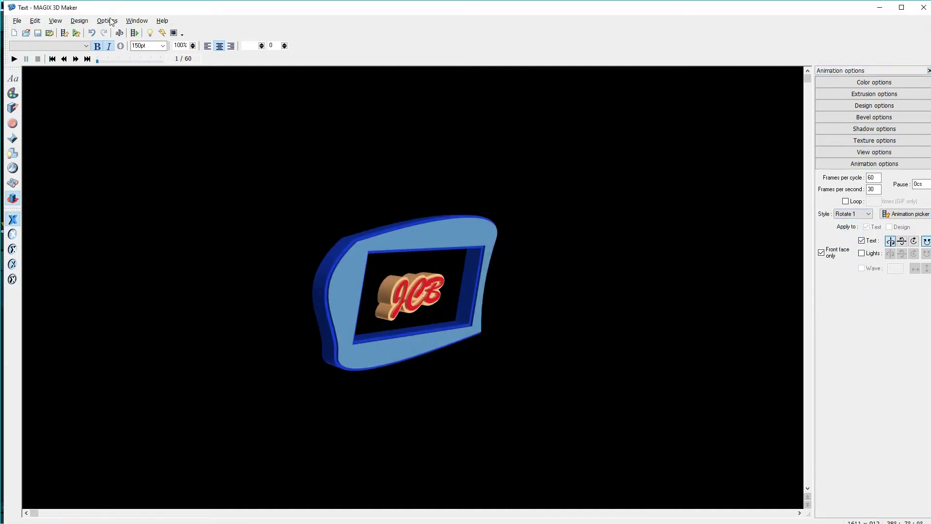
Step: Toggle the grey plate behind the text, turn off text rotation and preview the animation
click(120, 33)
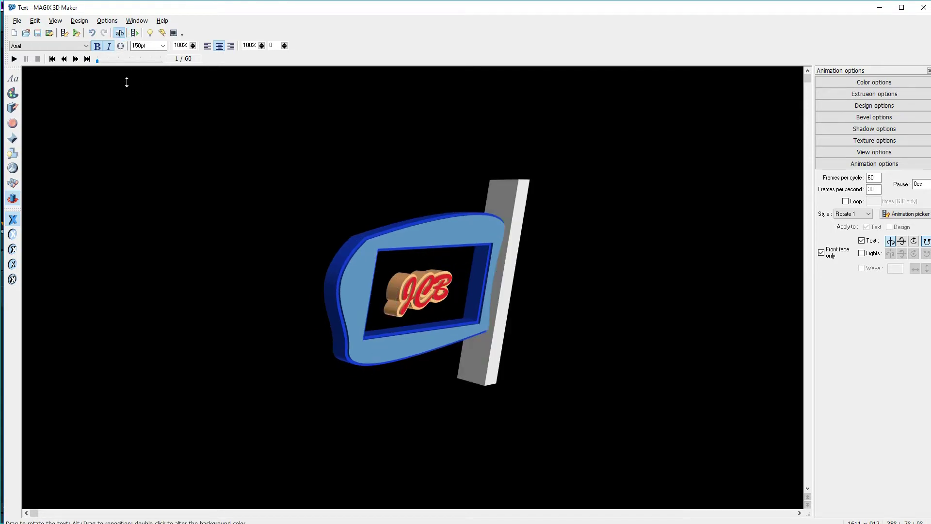
click(861, 241)
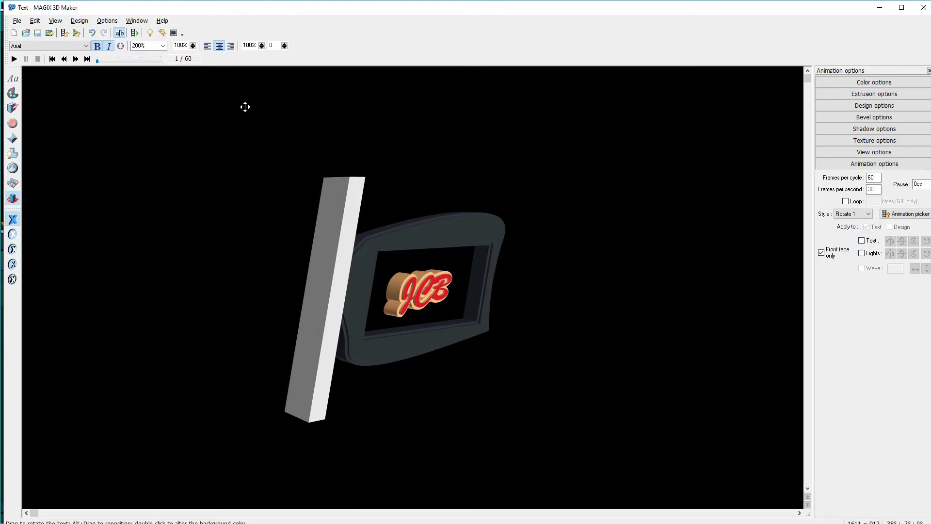
click(120, 33)
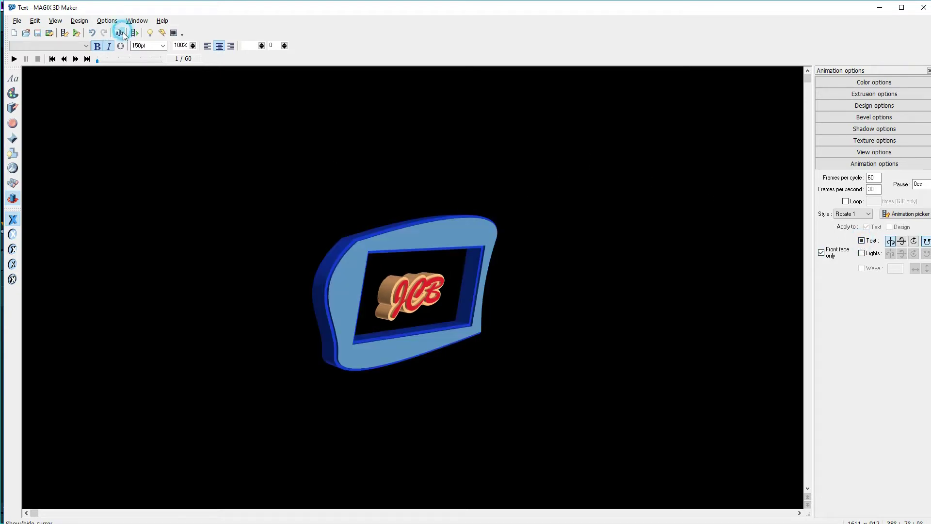
click(14, 59)
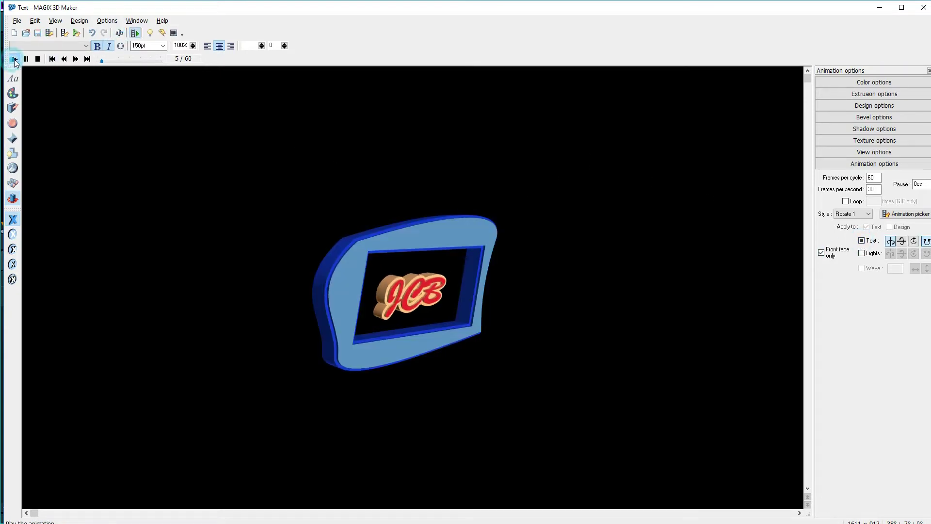
click(39, 59)
Step: Switch the grey text plate on and off again and replay the rotation preview
click(119, 33)
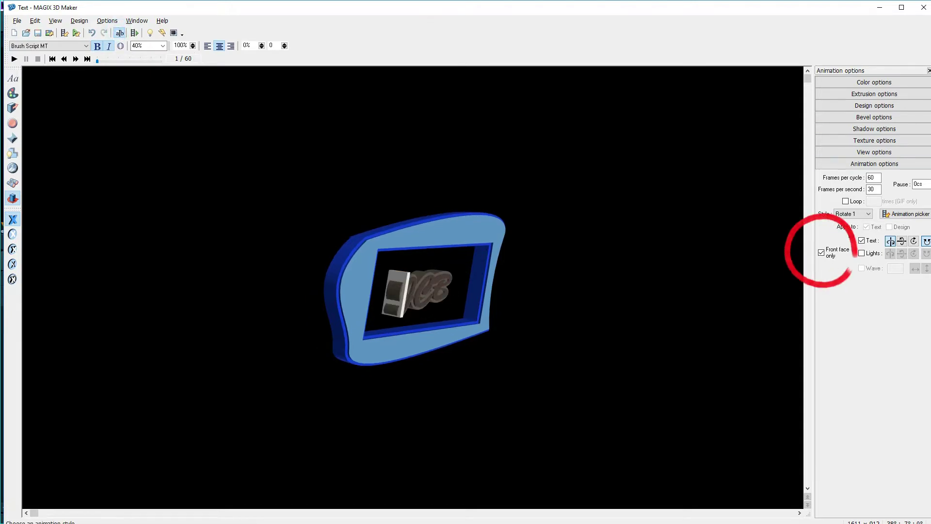
click(119, 33)
click(14, 59)
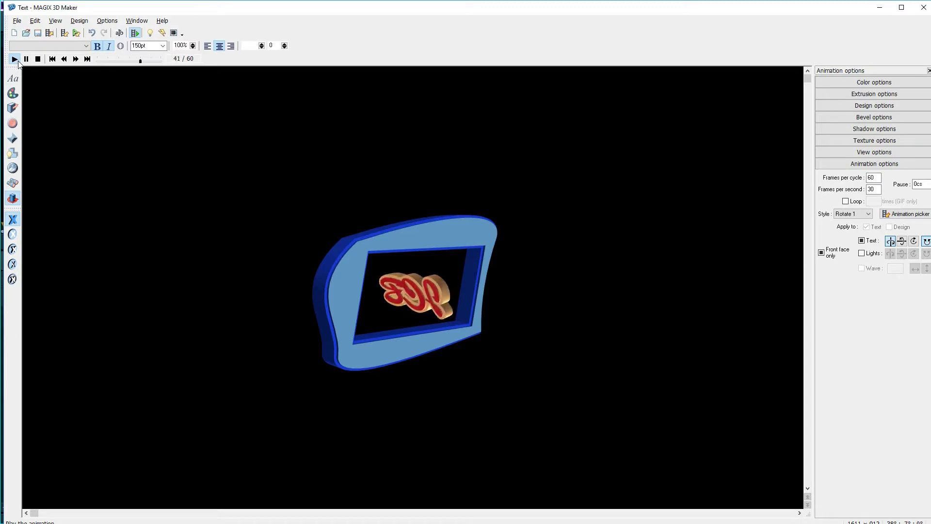
Step: Cut the extrusion depth from 28 to 7, try several designs, then return to the plain blue frame
click(13, 110)
drag(852, 120, 853, 131)
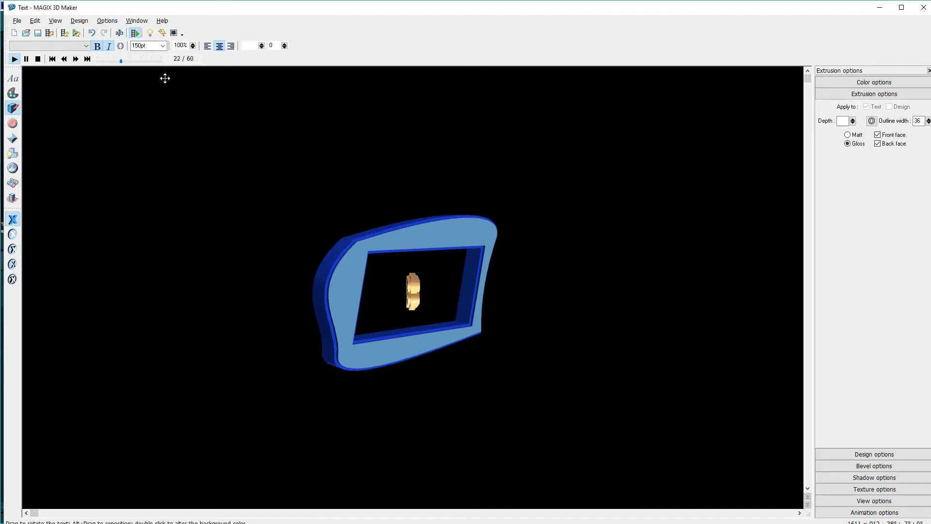
click(12, 235)
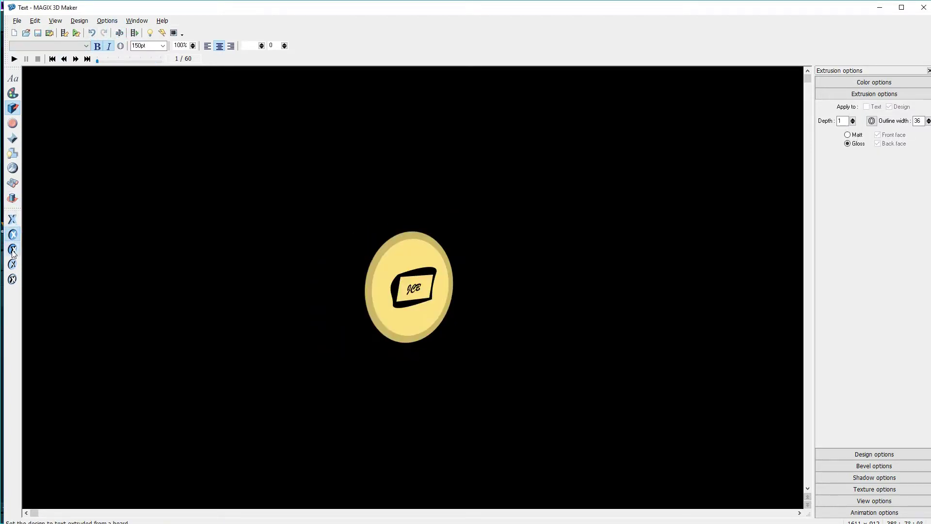
click(12, 254)
click(12, 264)
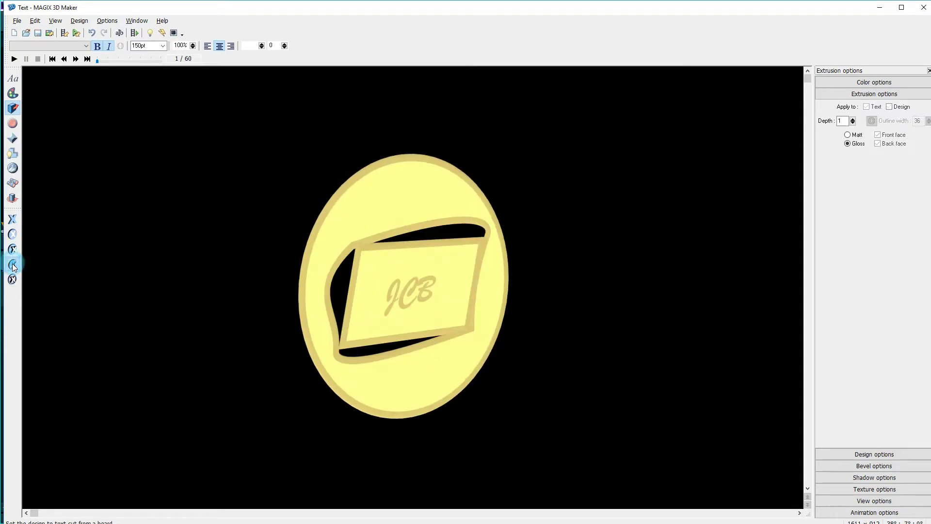
click(12, 281)
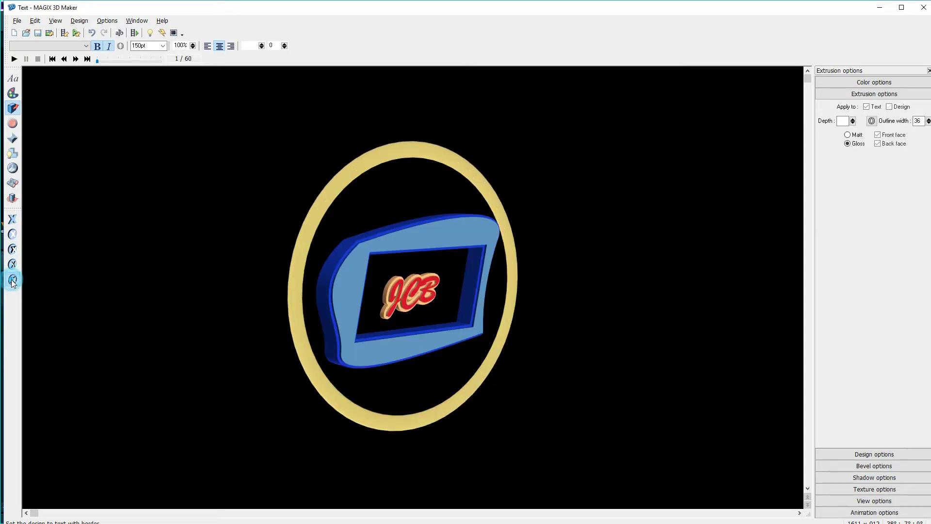
click(13, 220)
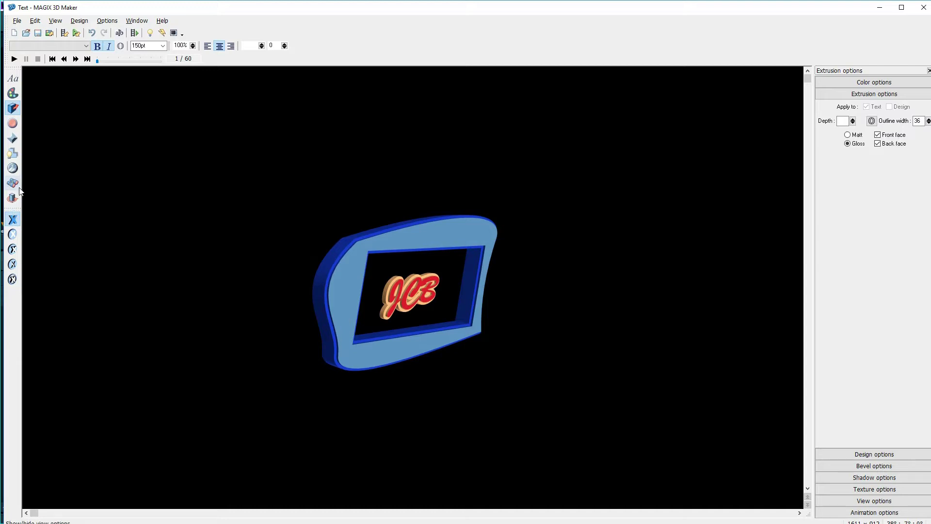
Step: Save the logo as a new X3D file with the number in its name changed to 5
click(17, 20)
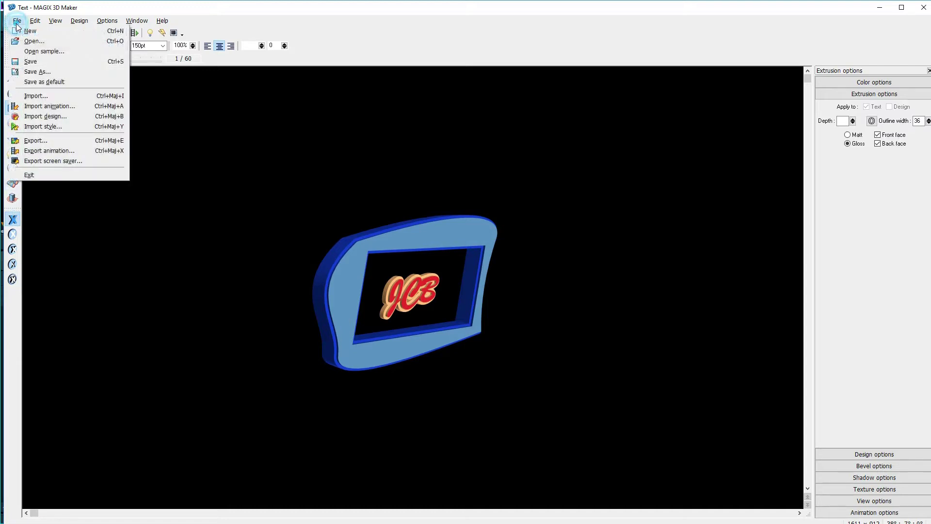
click(31, 72)
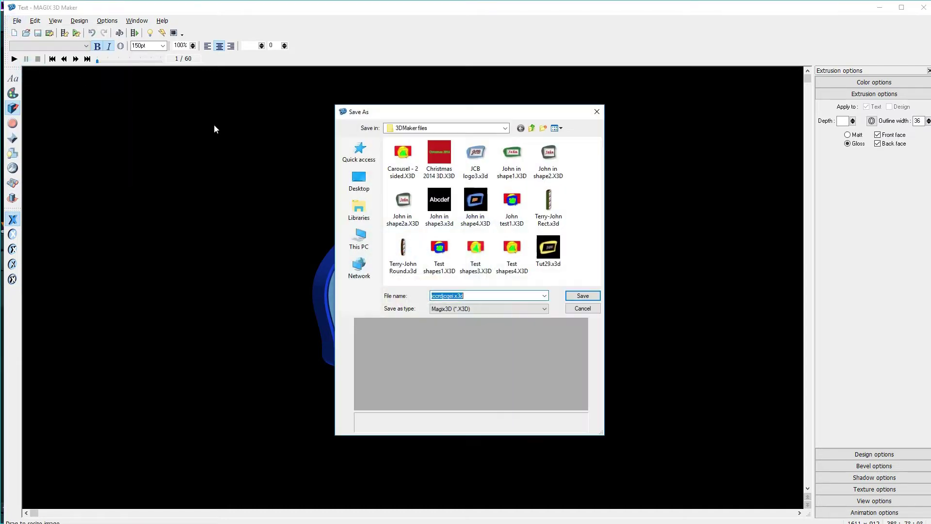
click(475, 204)
click(457, 296)
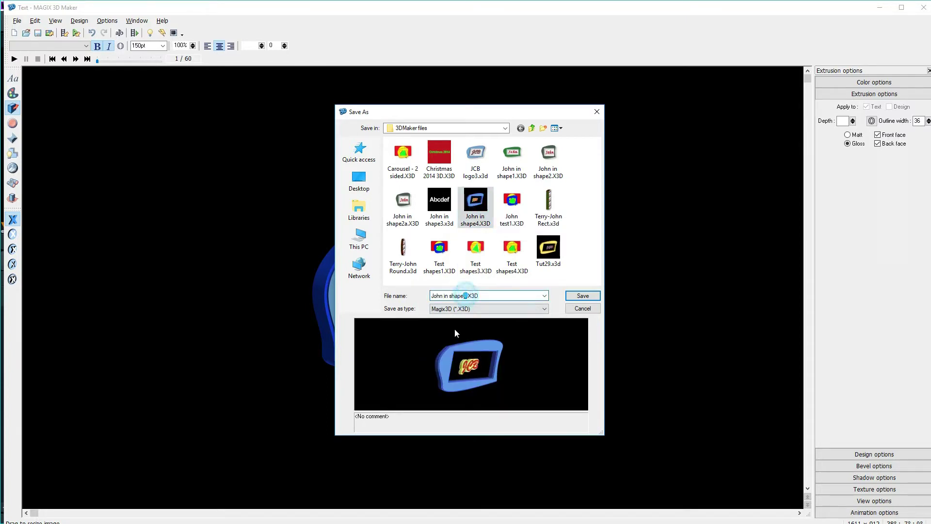
click(465, 296)
key(BackSpace)
text(5)
click(583, 295)
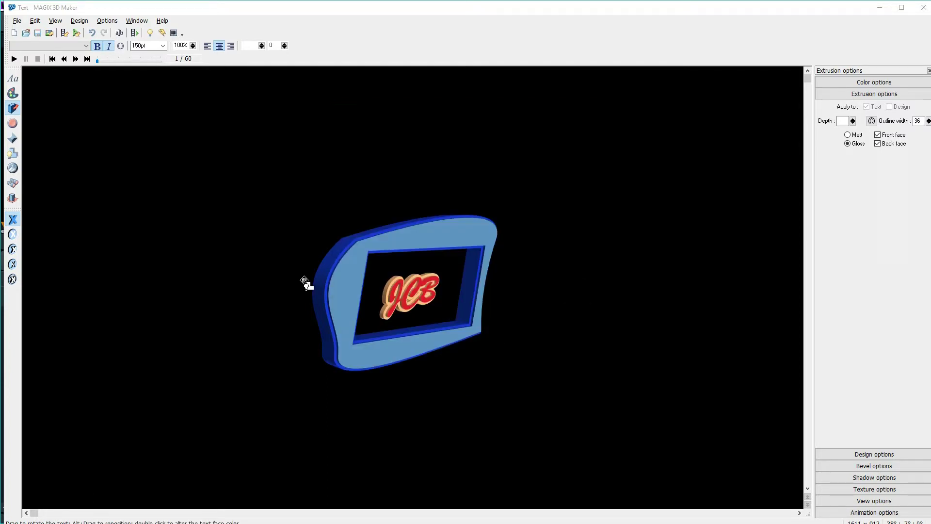
Step: Check the image and GIF animation export options, cancel both, and close 3D Maker
click(17, 21)
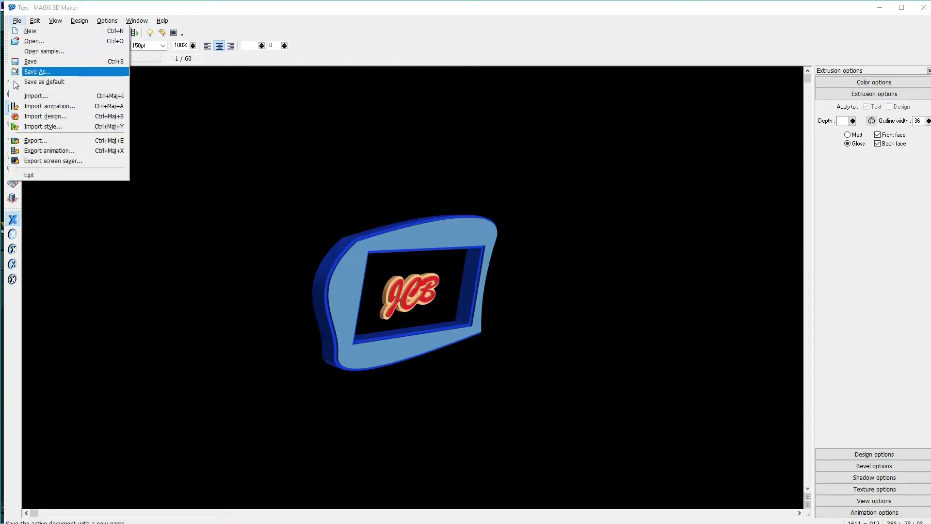
click(36, 140)
key(Escape)
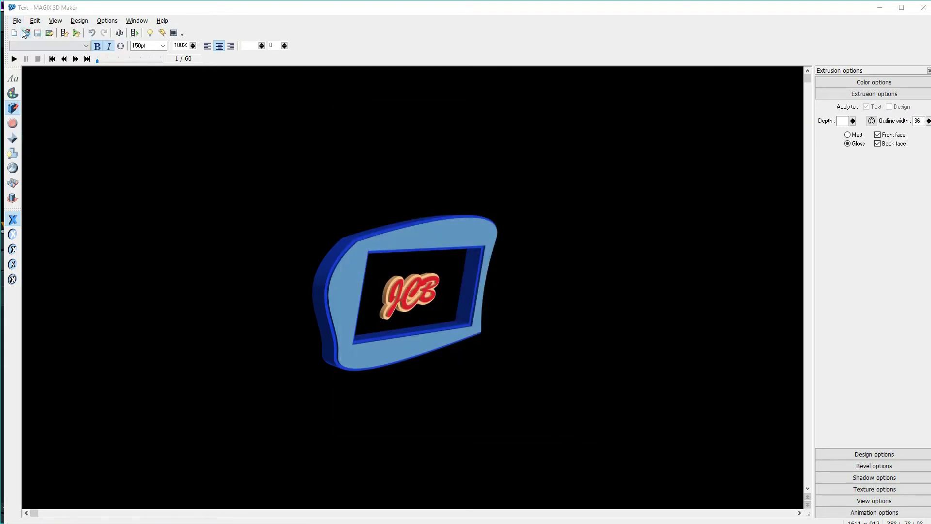
click(17, 21)
click(28, 151)
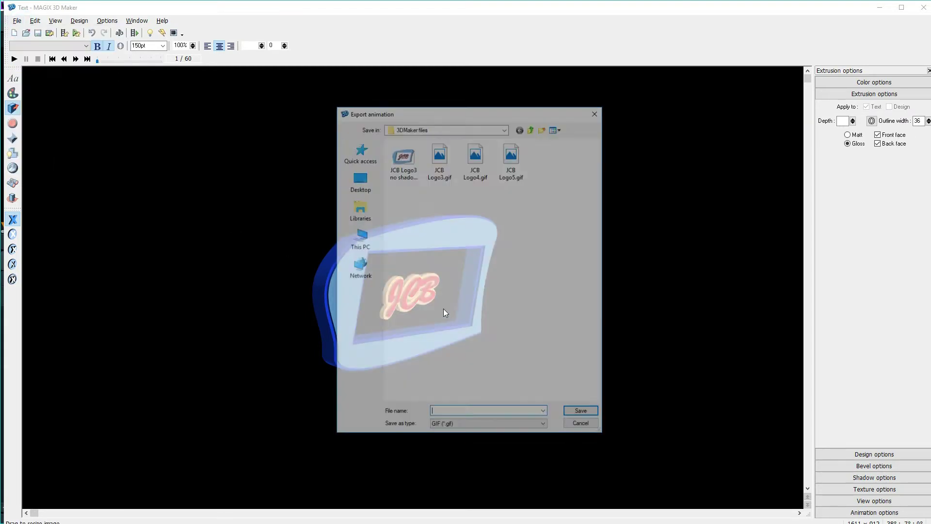
click(479, 426)
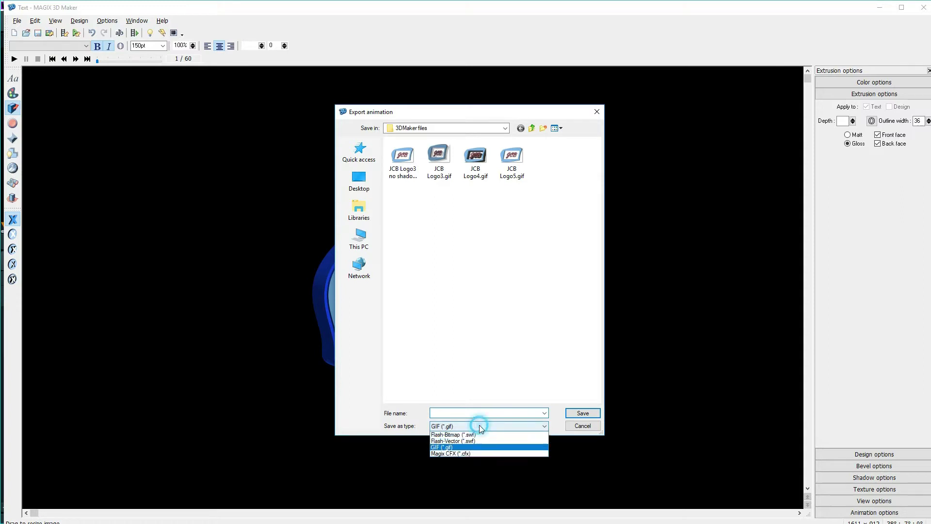
click(571, 428)
click(580, 425)
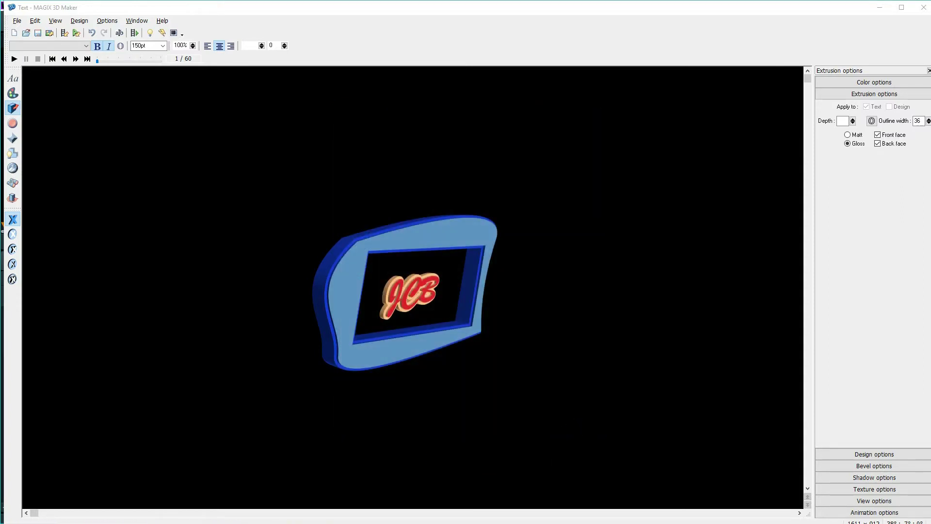
click(923, 9)
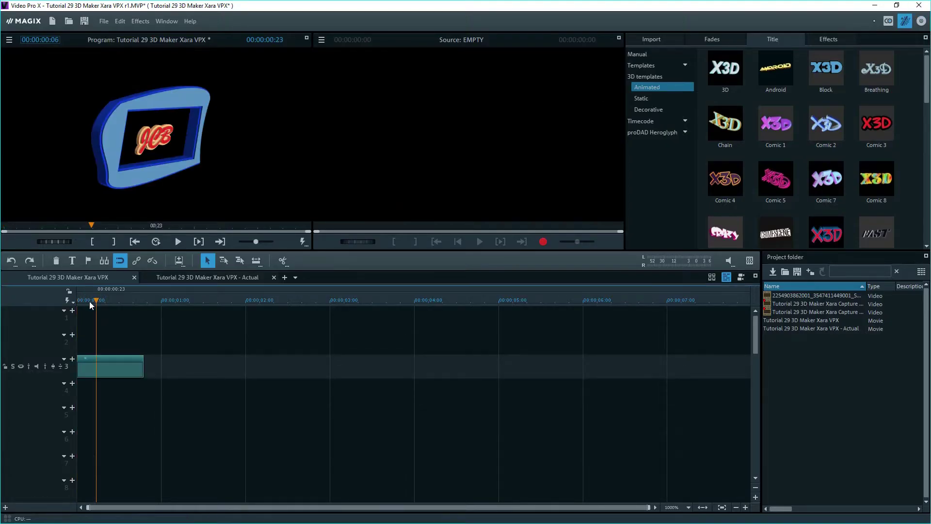
mouse_move(72, 299)
mouse_down()
mouse_move(144, 299)
mouse_move(82, 299)
mouse_up()
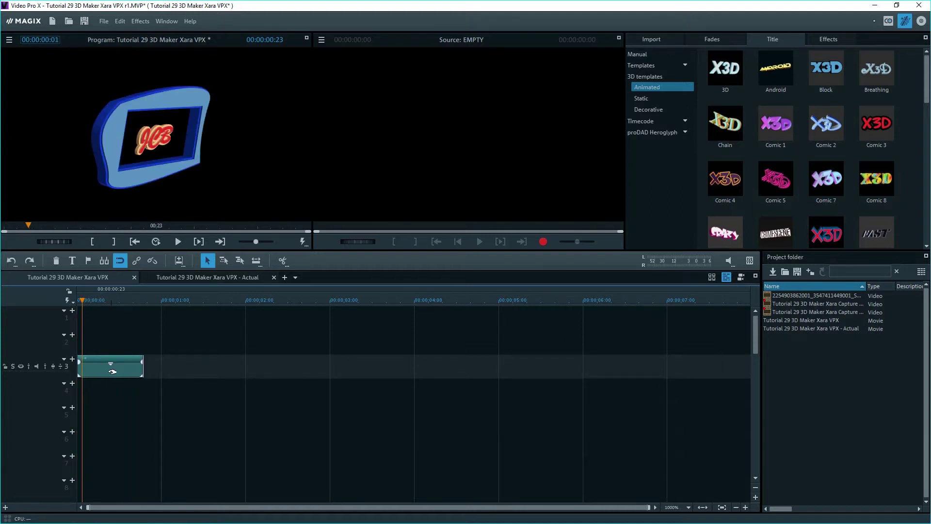
double_click(112, 371)
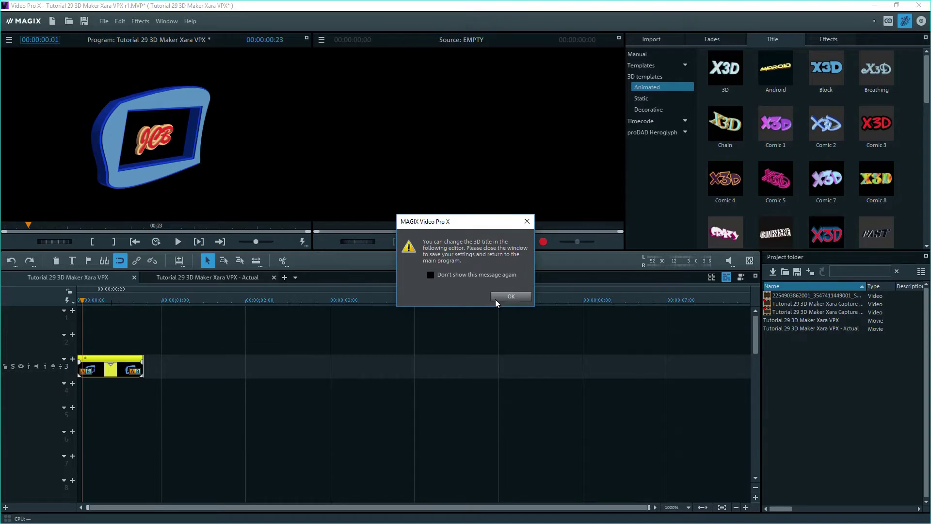
click(496, 297)
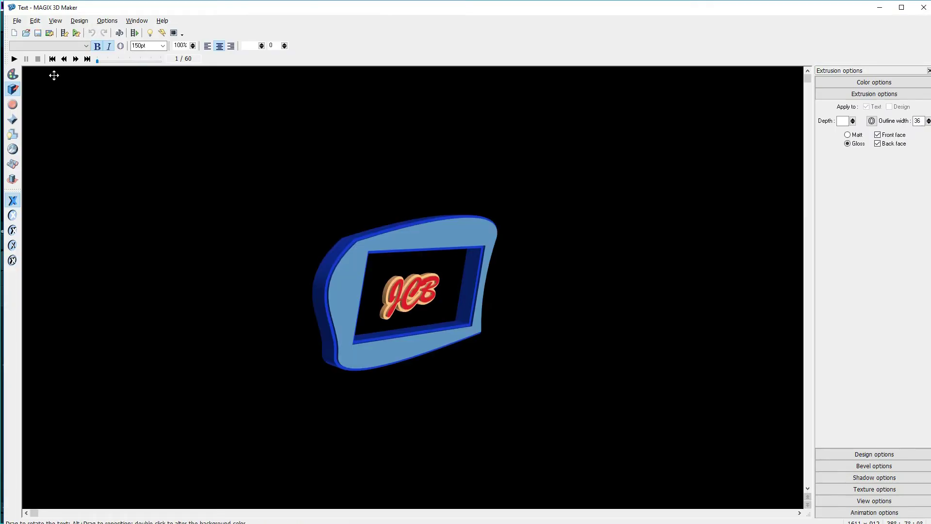
click(14, 59)
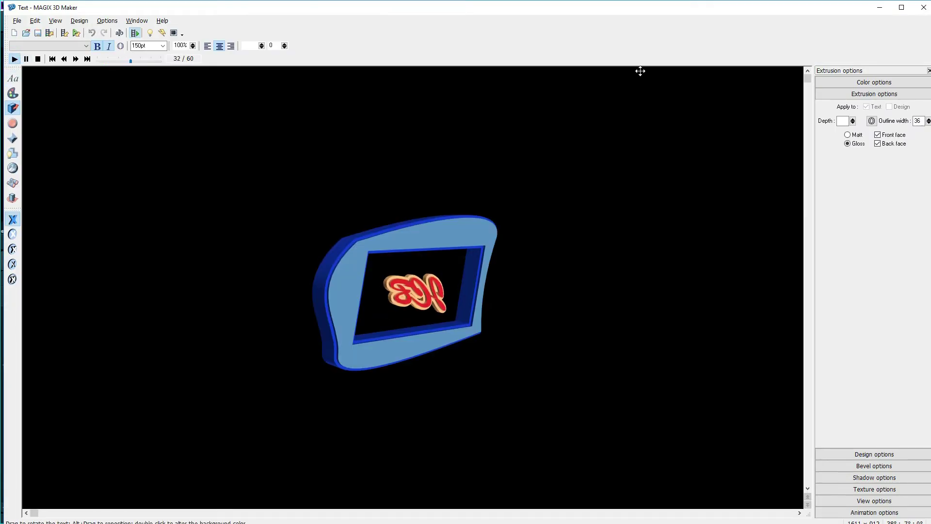
click(923, 7)
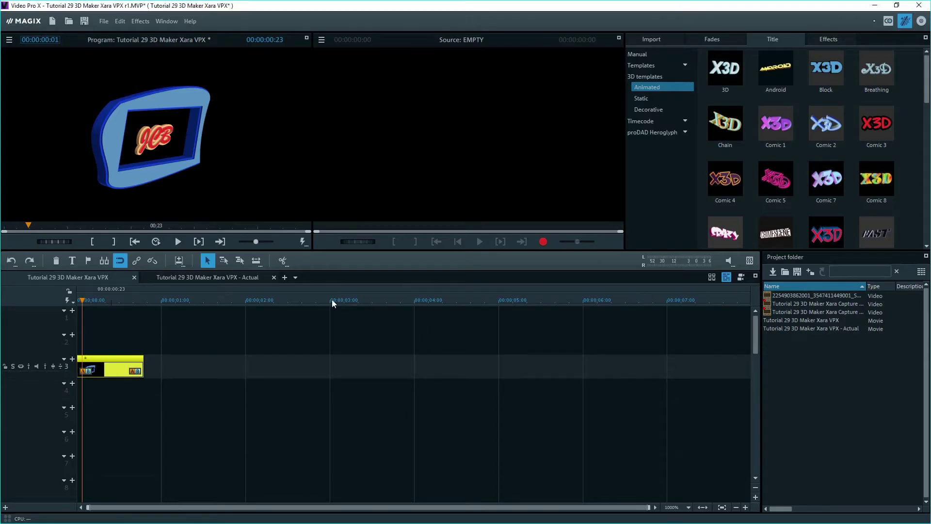
Step: Stretch the track 3 JCB title clip out to 00:00:03:13 and preview the lengthened animation
drag(82, 302, 112, 303)
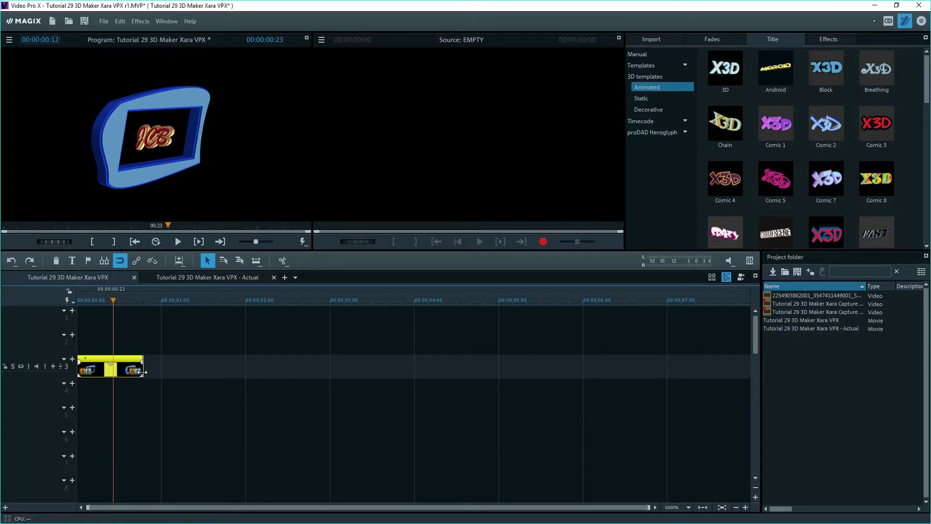
click(142, 370)
click(114, 297)
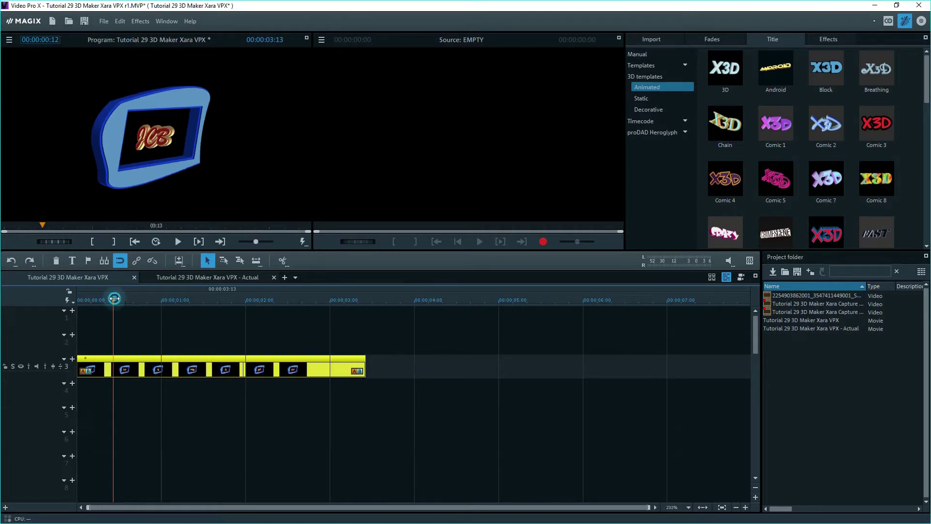
drag(114, 298, 314, 298)
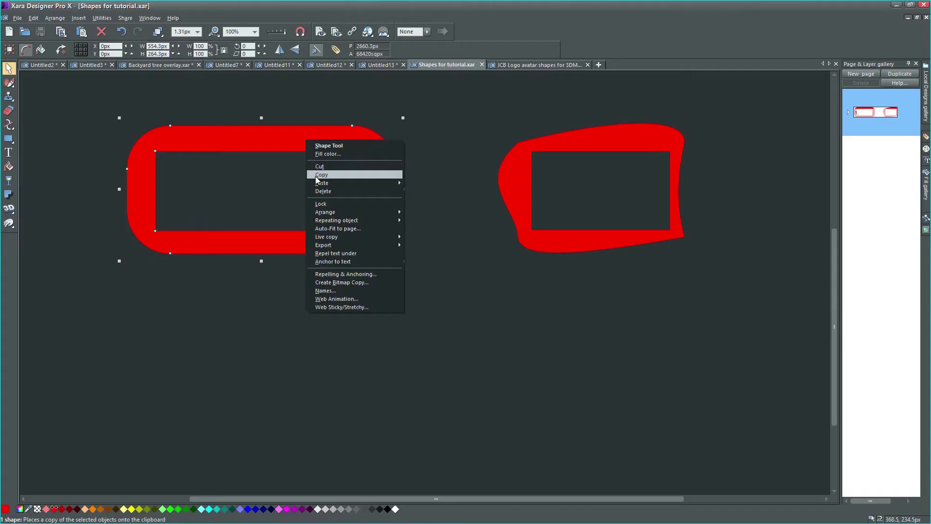
Step: Copy the red frame shape, then reopen the track 3 title clip in MAGIX 3D Maker
click(316, 175)
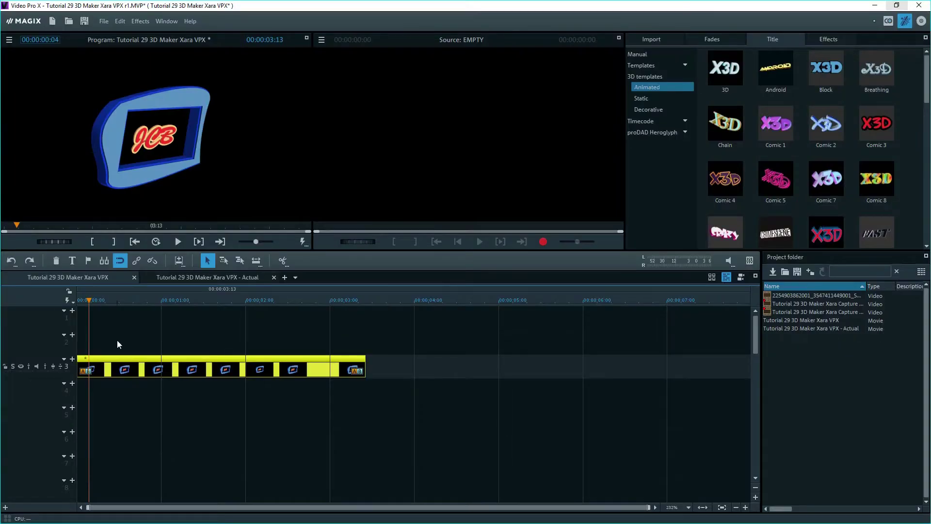
click(166, 361)
double_click(191, 371)
click(510, 295)
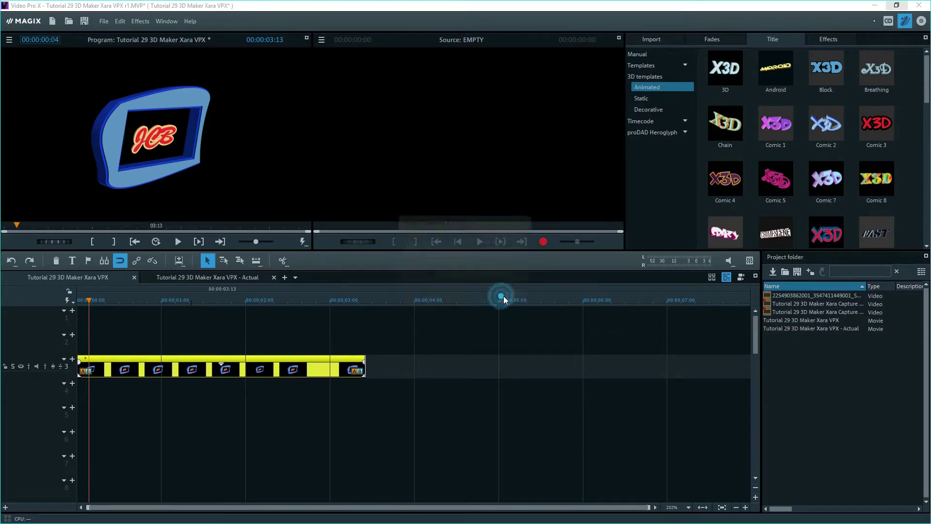
Step: Stop the preview, show the text cursor and insert a diamond symbol after JCB
click(39, 59)
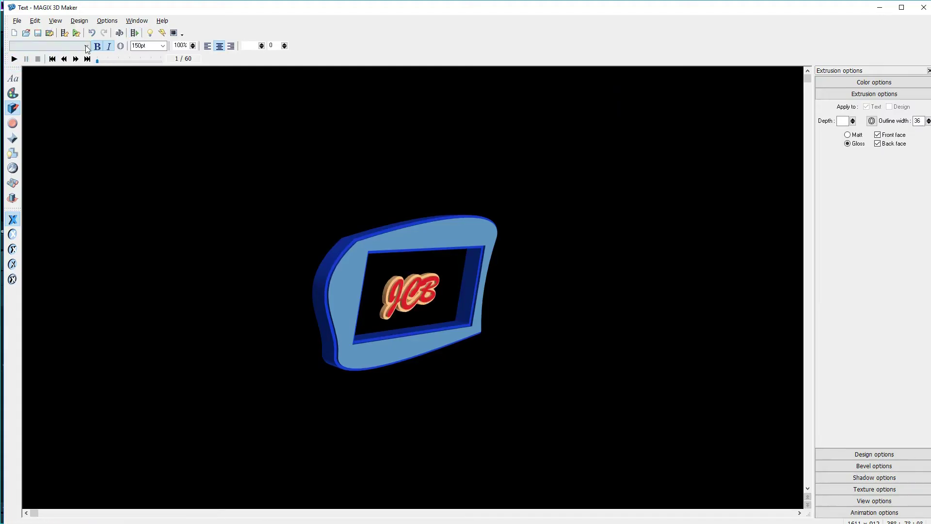
click(121, 34)
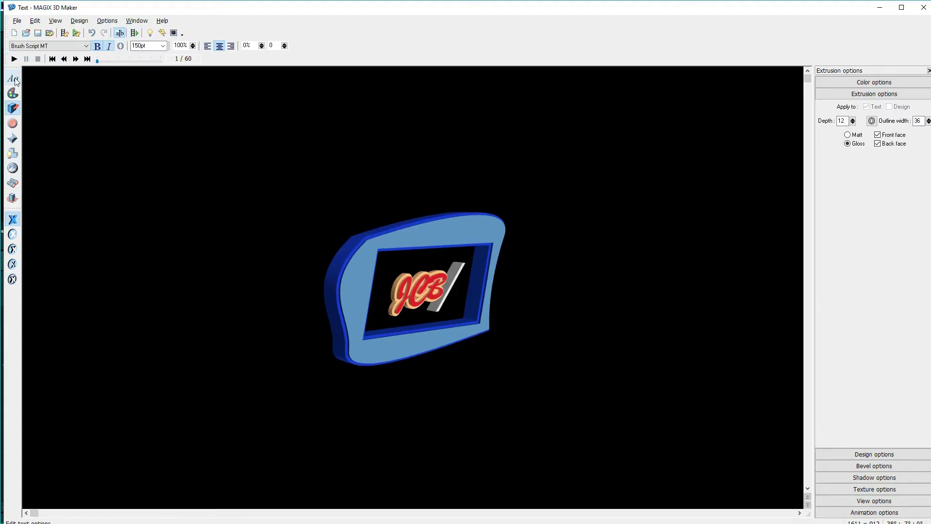
double_click(381, 169)
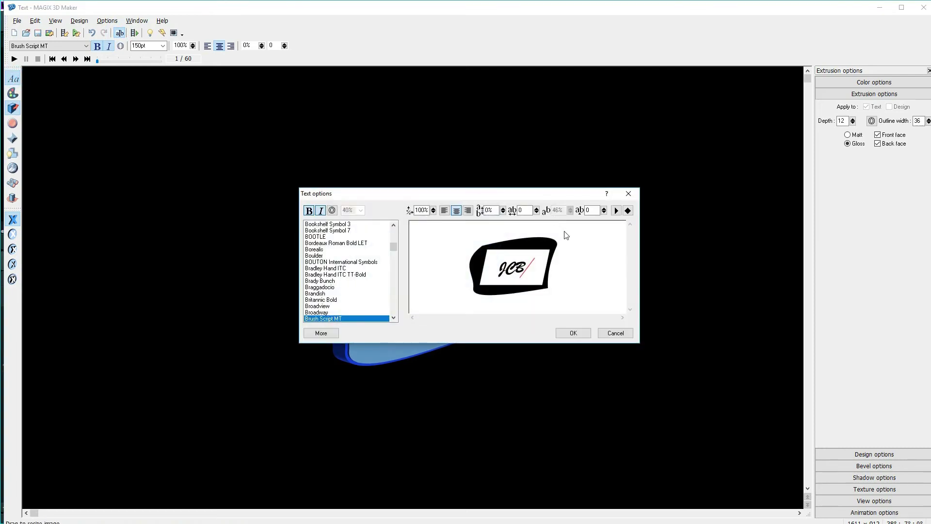
click(627, 211)
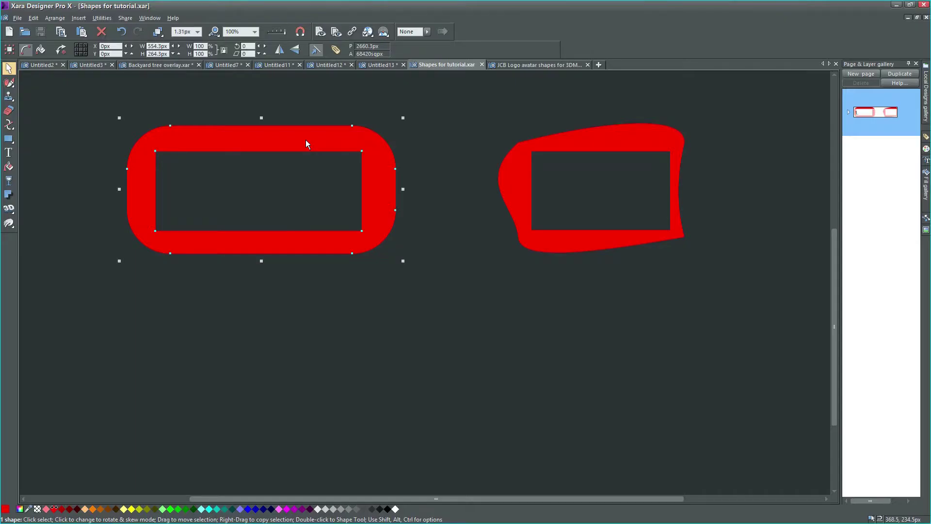
Step: Paste the copied red frame shape into the text, add '3D', and play the preview
right_click(307, 141)
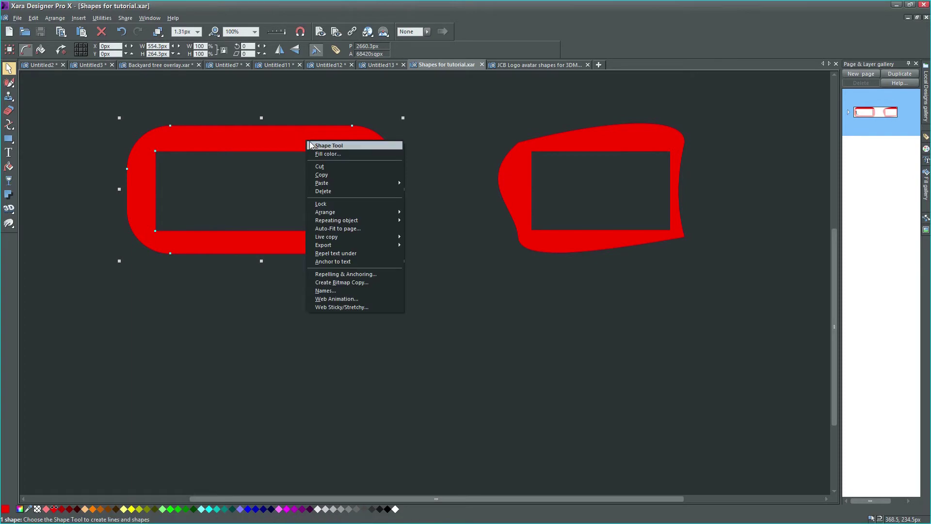
click(320, 175)
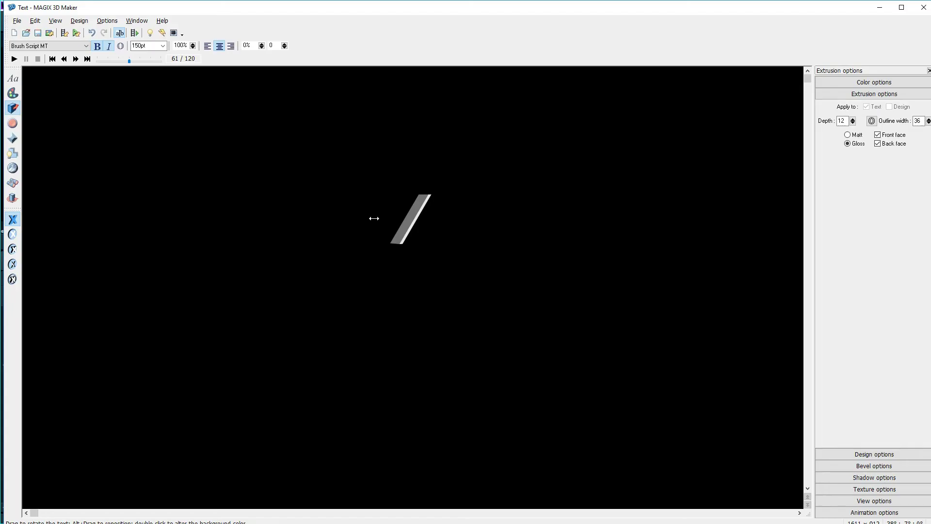
key(ctrl+v)
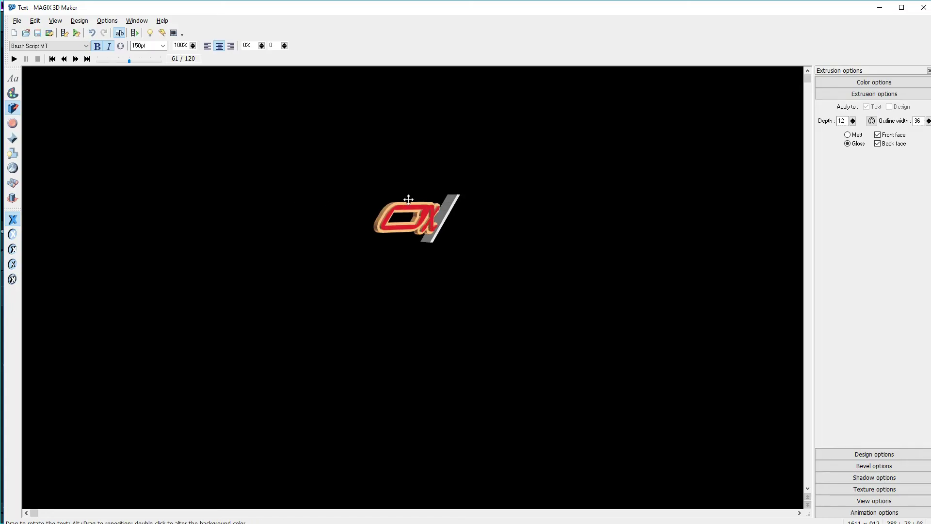
text(3D)
click(120, 34)
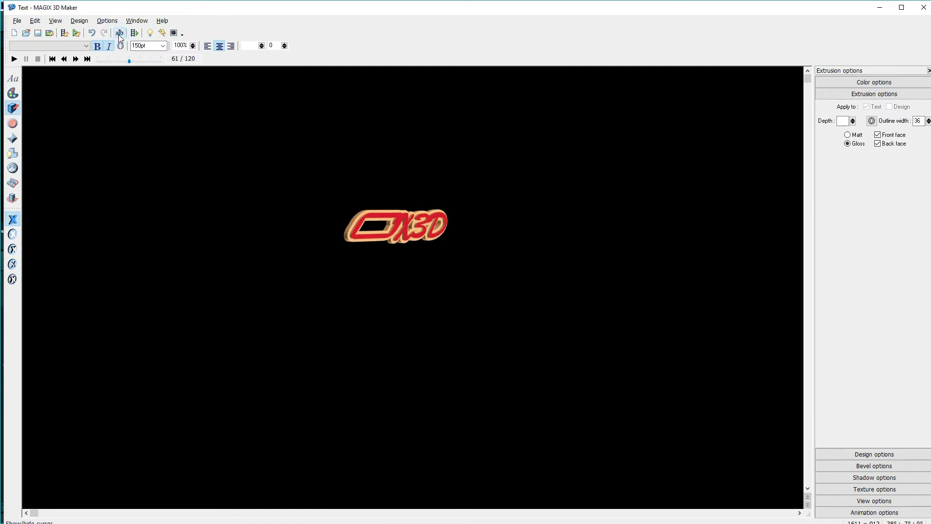
click(14, 59)
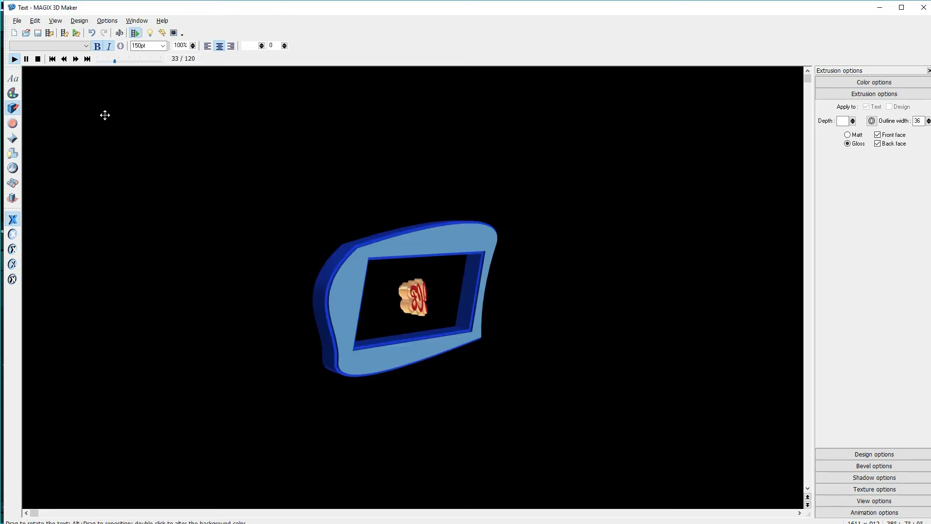
Step: Pick Shape1.xar from Xara-type files in the Design picker to replace the X3D text
click(924, 7)
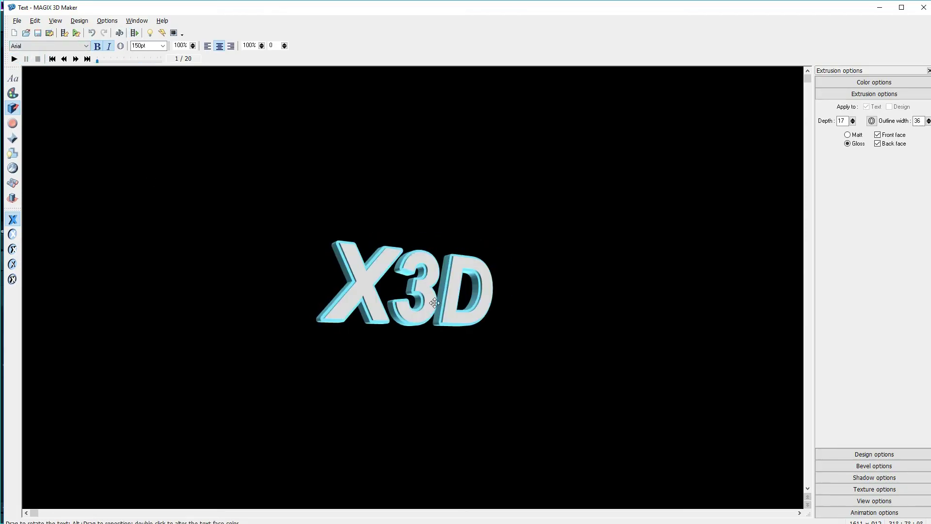
click(872, 456)
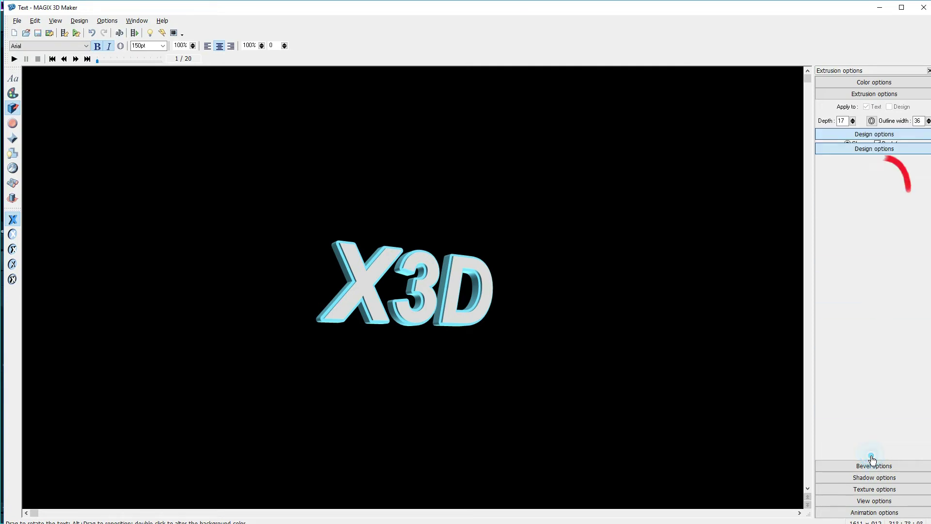
click(868, 185)
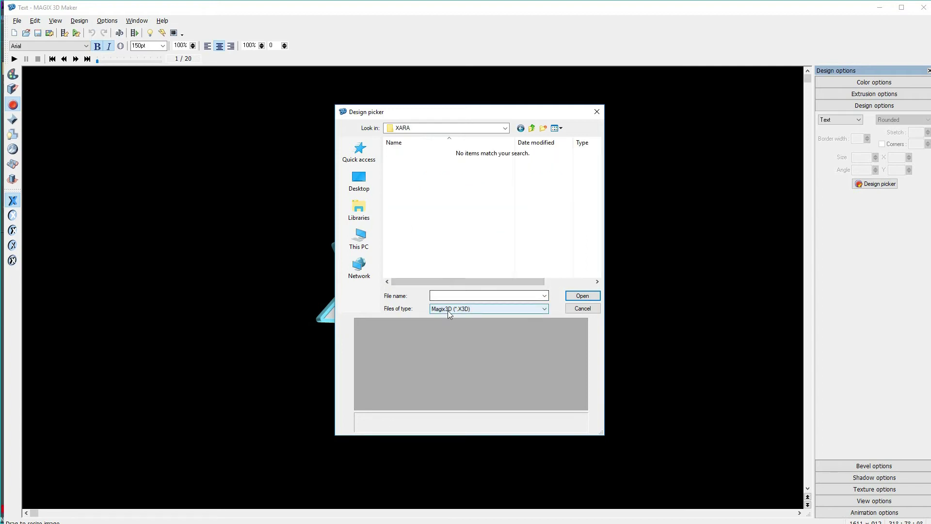
click(447, 310)
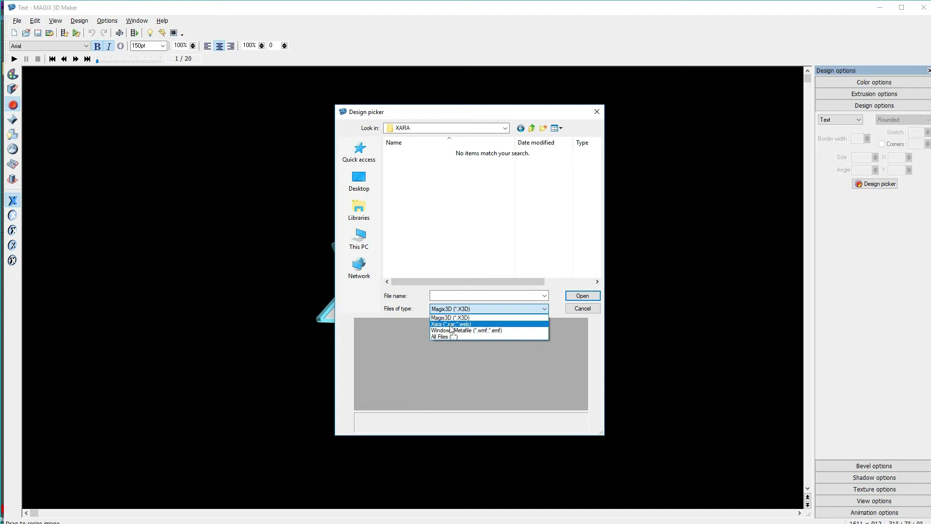
click(450, 325)
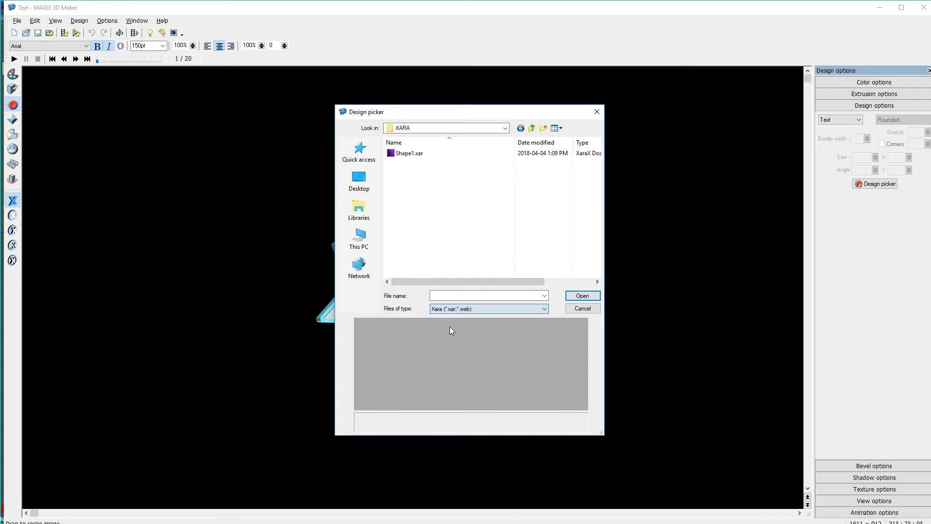
click(397, 152)
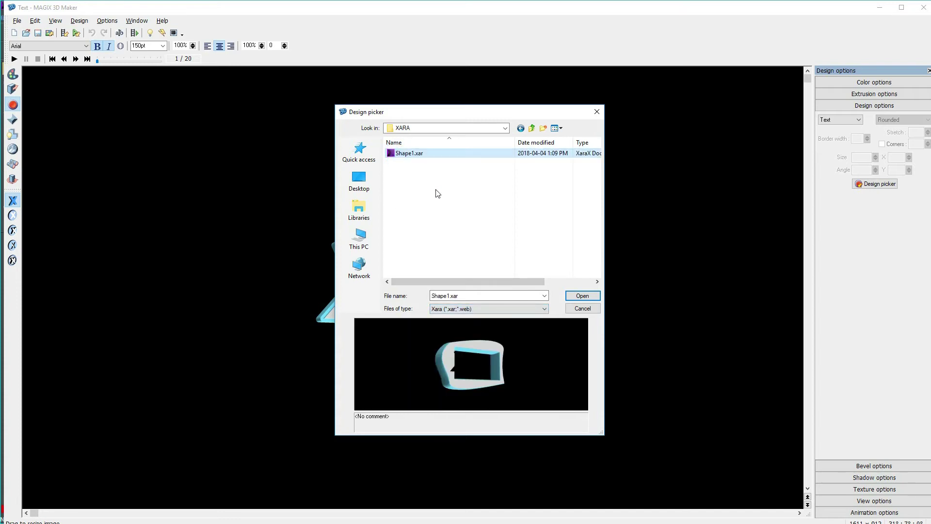
click(576, 295)
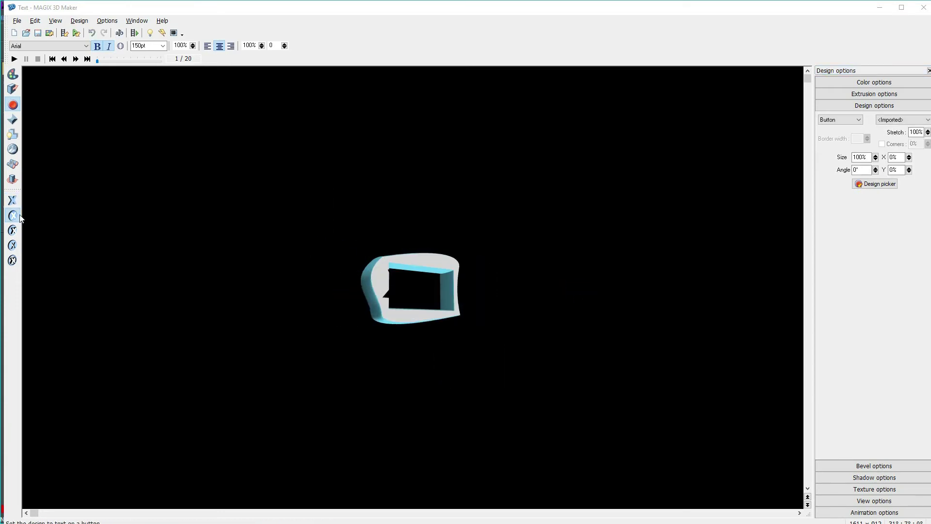
Step: Frame the X3D text with a board, scale the text to 59%, and preview the animation settings
click(12, 231)
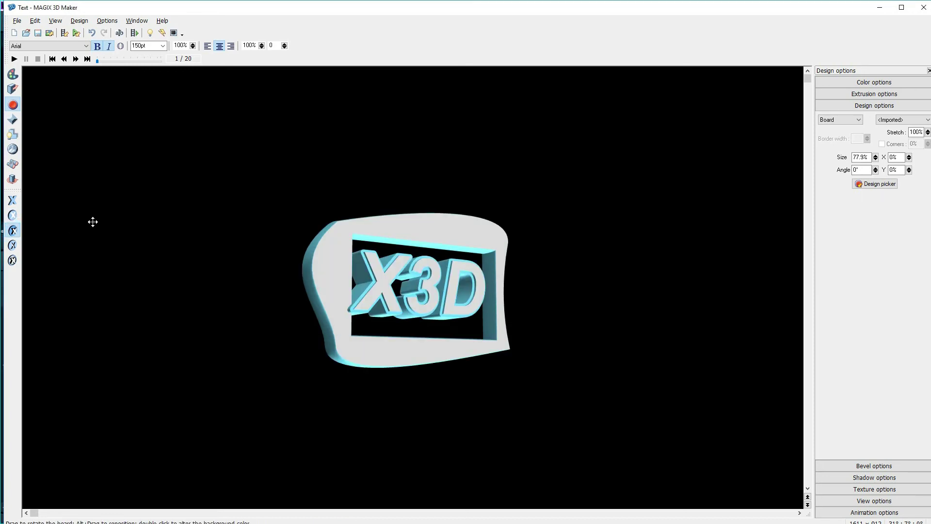
drag(879, 160, 875, 165)
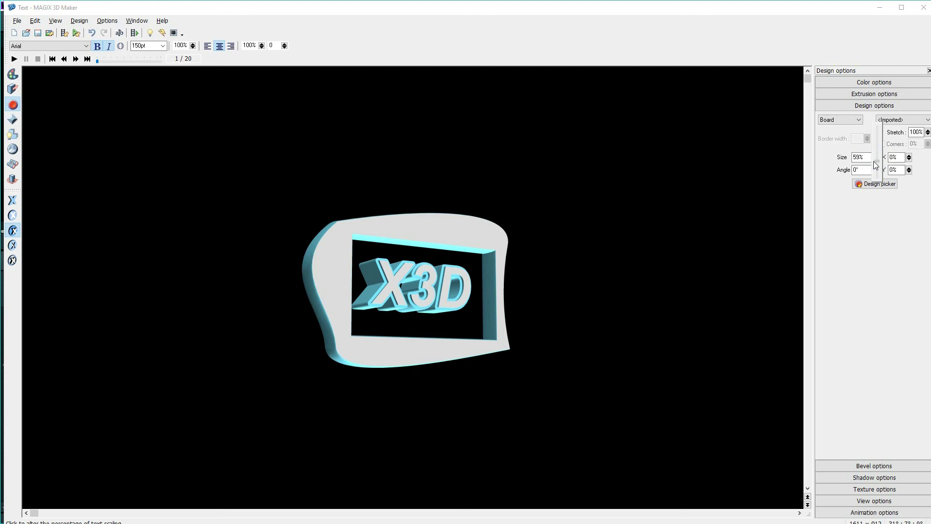
drag(876, 164, 875, 165)
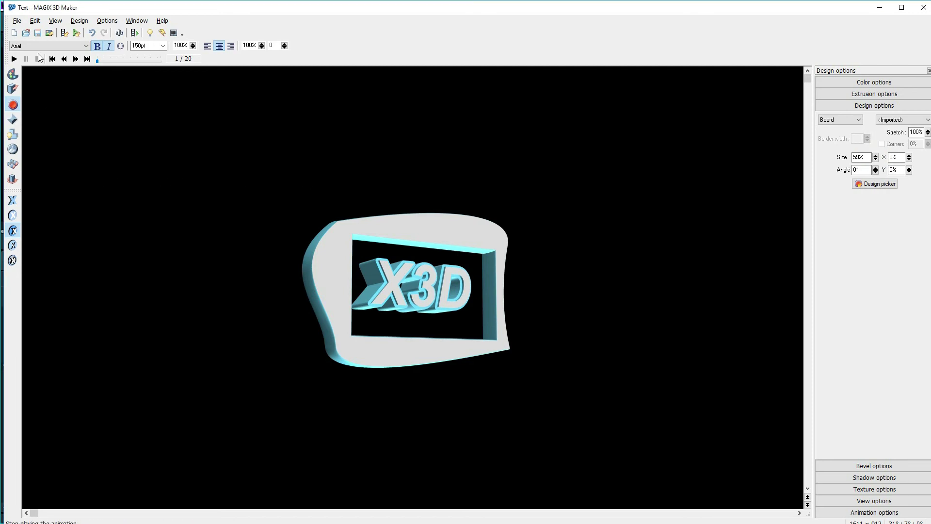
click(98, 59)
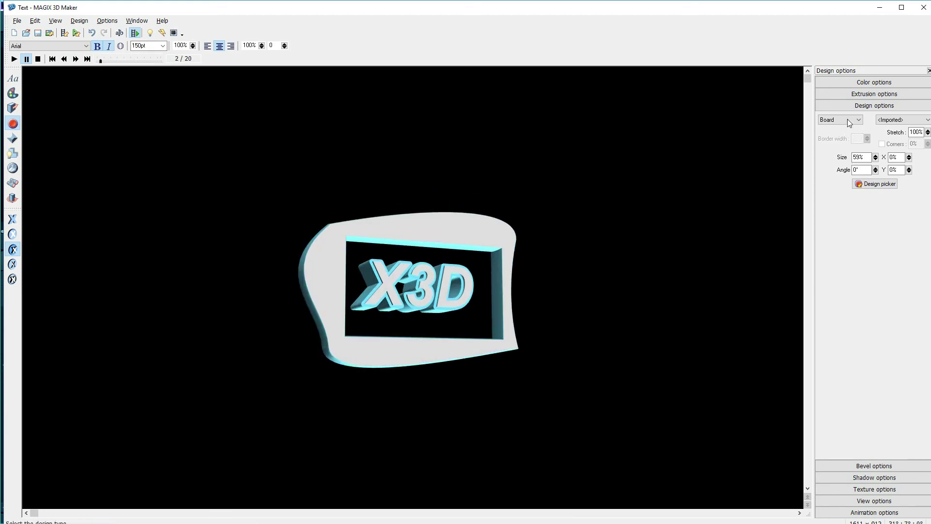
click(860, 512)
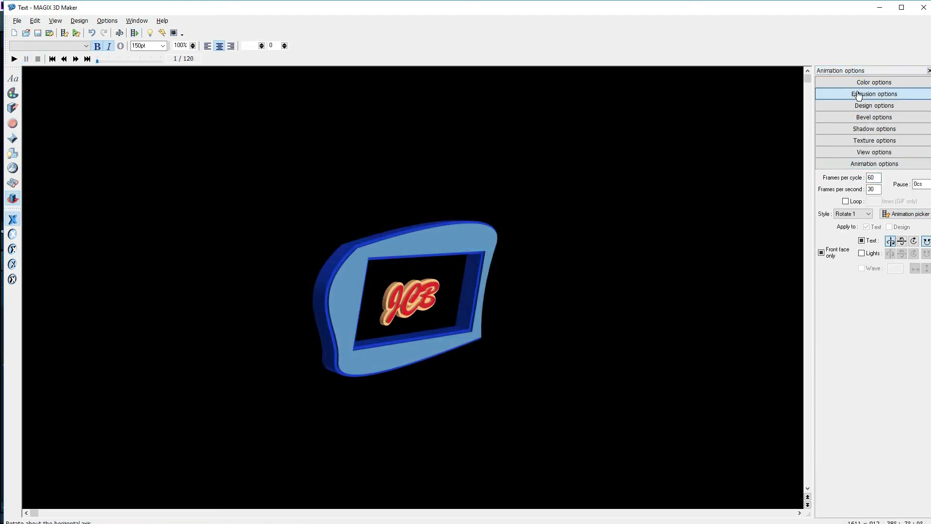
Step: Deepen the JCB text bevel to 51, then look through the shadow, texture and view settings
click(853, 118)
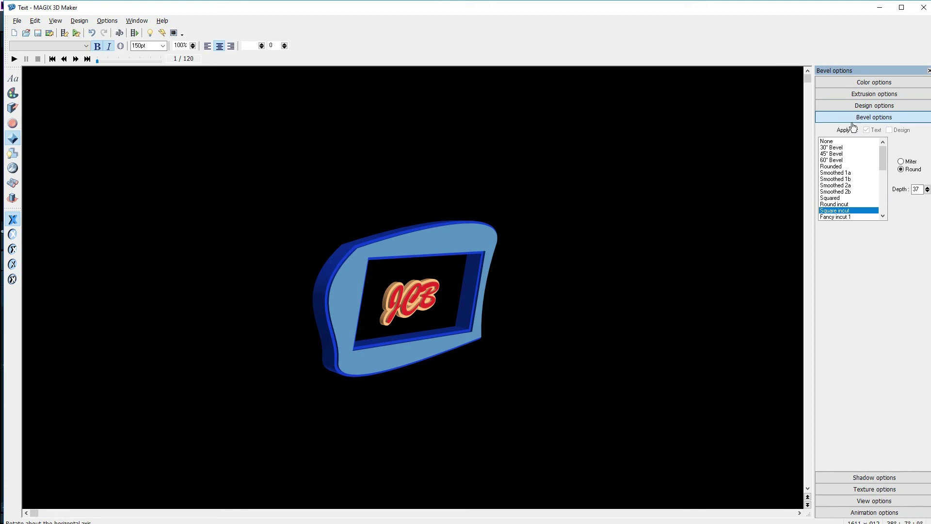
drag(926, 189, 923, 194)
click(846, 480)
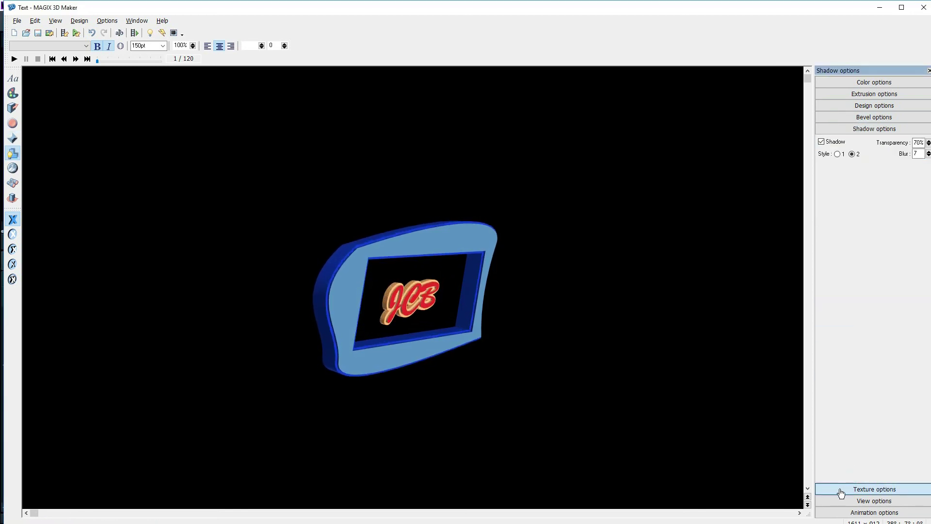
click(840, 491)
click(841, 500)
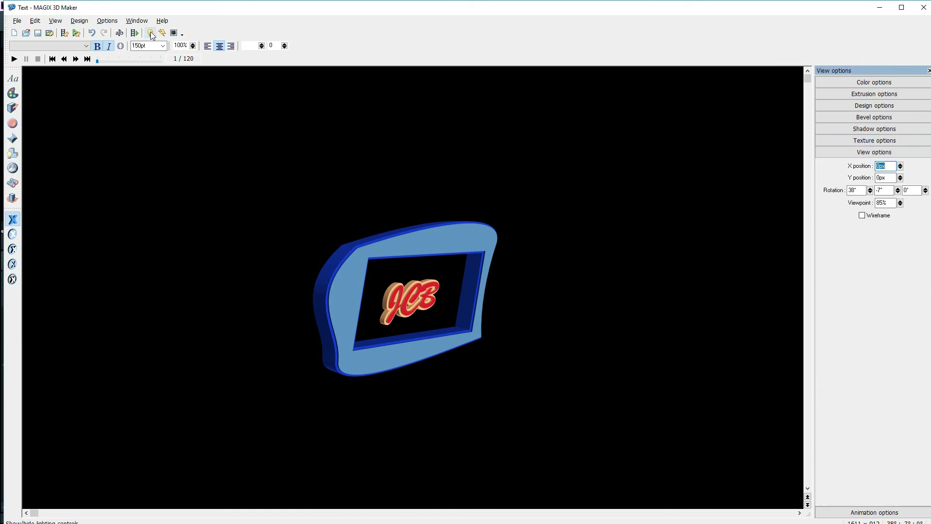
Step: Toggle the lighting controls on and off, then open the MAGIX 3D Maker help contents
click(150, 33)
click(151, 34)
click(162, 21)
click(179, 31)
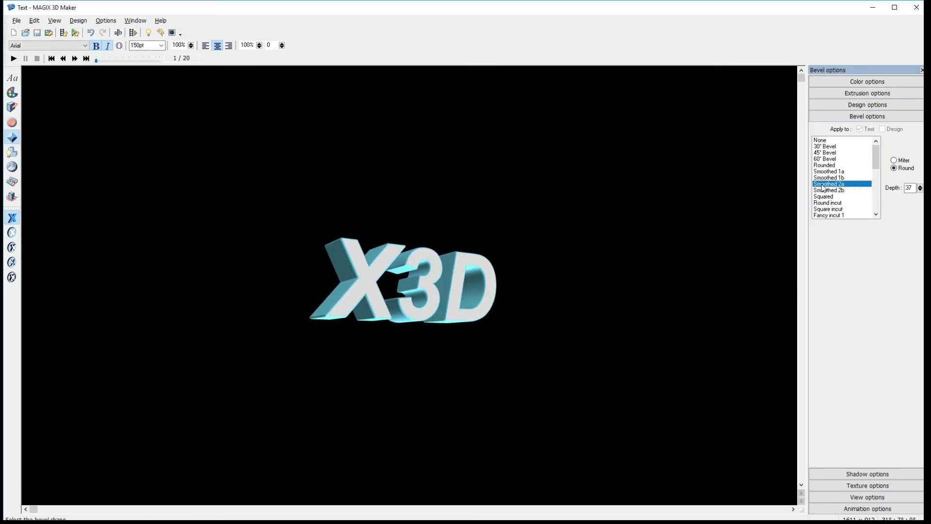
Step: Give the X3D text a Miter bevel, trying bevel styles down to Fancy incut 3
click(825, 146)
click(824, 152)
click(825, 159)
click(824, 165)
drag(819, 174, 835, 196)
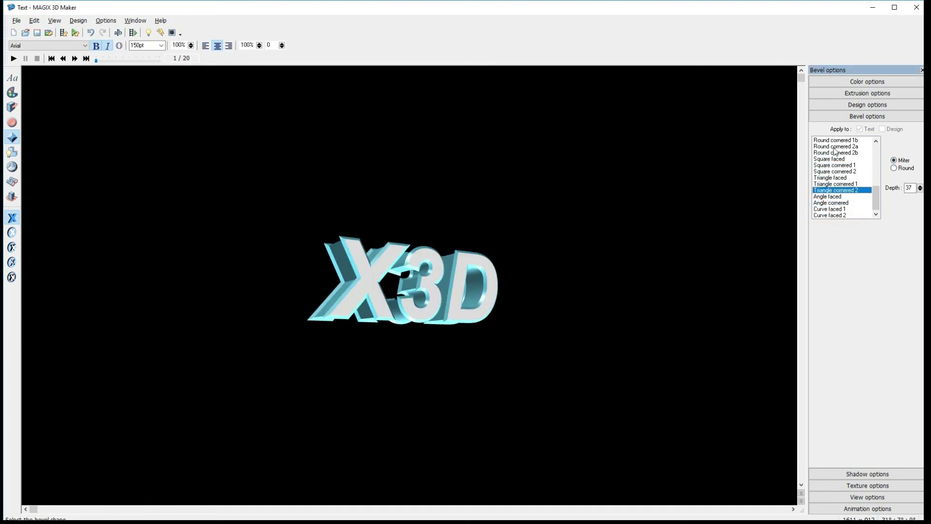
Step: Load the green jewel texture with red studs and apply it to the Text sides
click(849, 473)
click(844, 485)
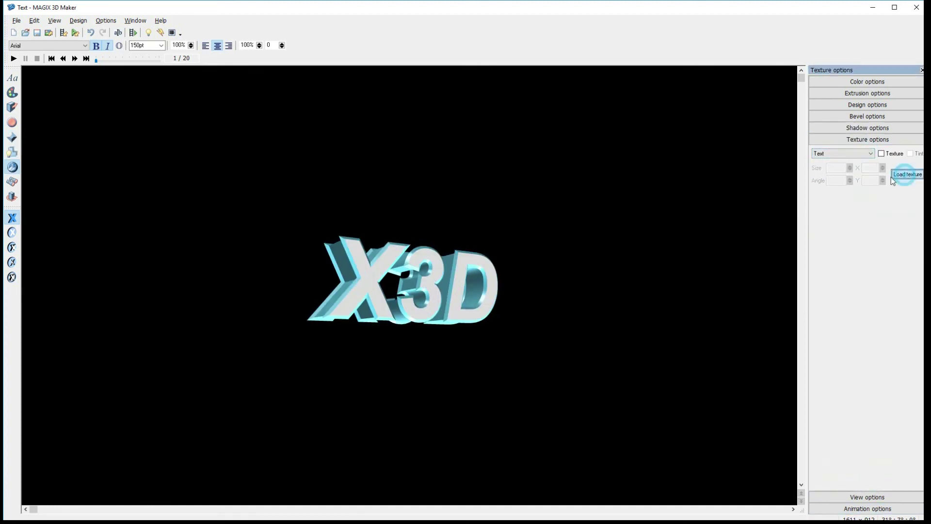
click(907, 174)
double_click(441, 208)
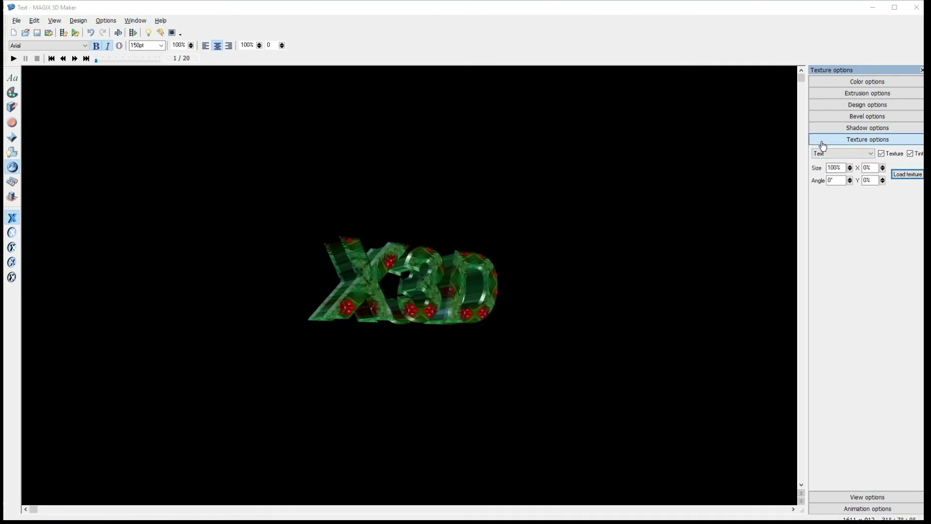
click(818, 152)
click(834, 168)
click(865, 154)
click(858, 174)
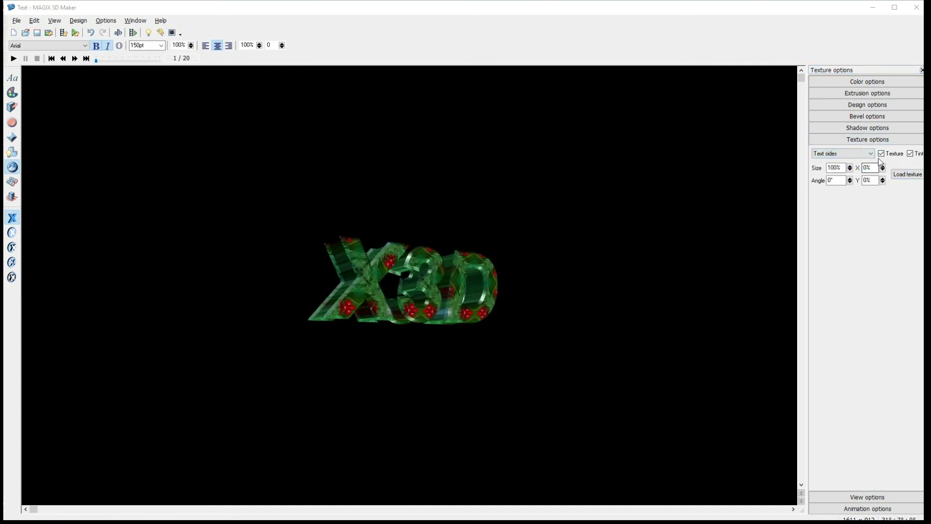